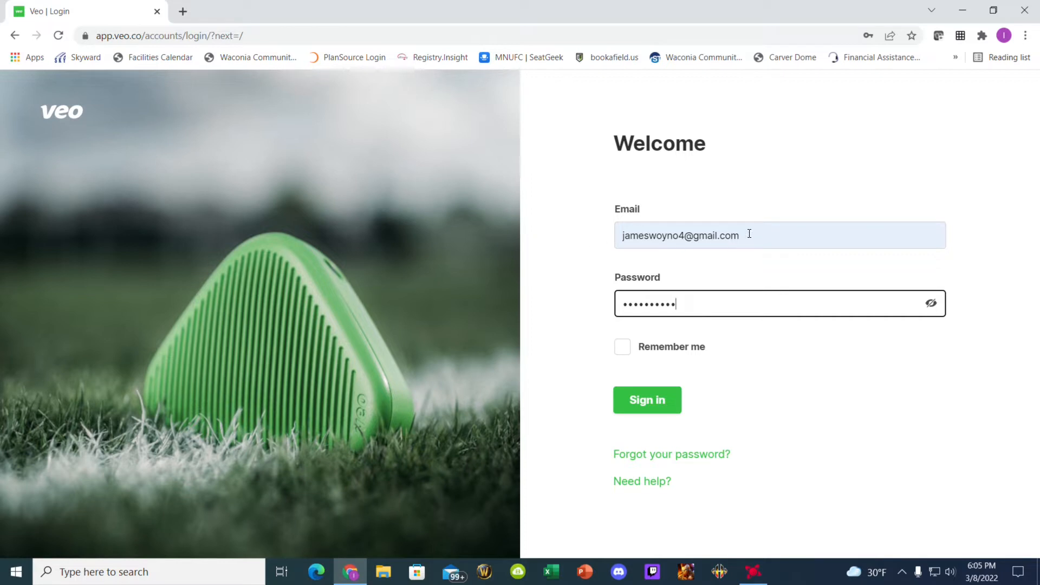
# Step: Sign in to the Veo account to reach the Recordings list
pyautogui.click(631, 400)
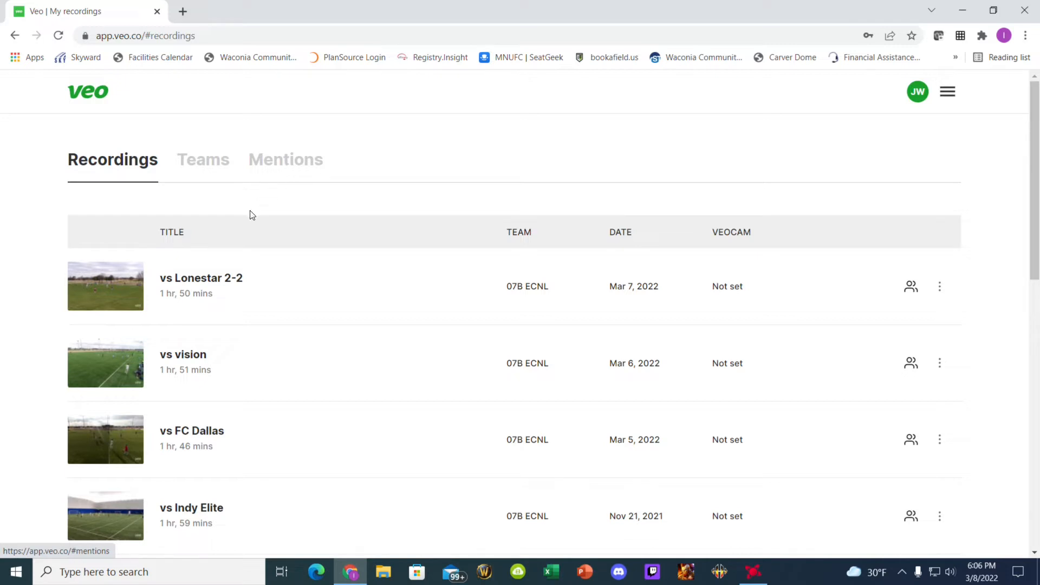
# Step: Open the vs Lonestar 2-2 recording, pause it, and return to its highlights list
pyautogui.click(191, 282)
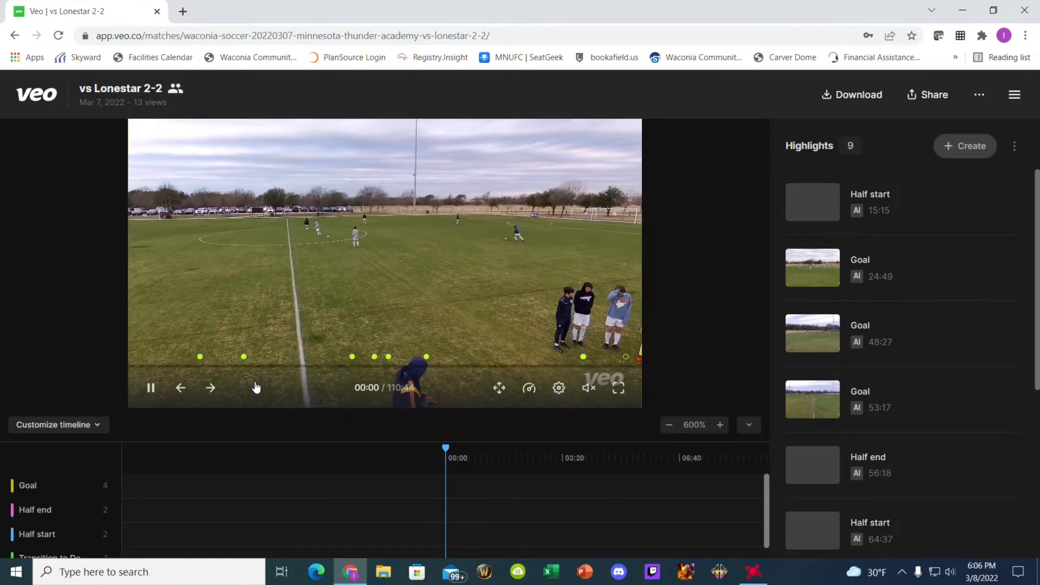
pyautogui.click(151, 388)
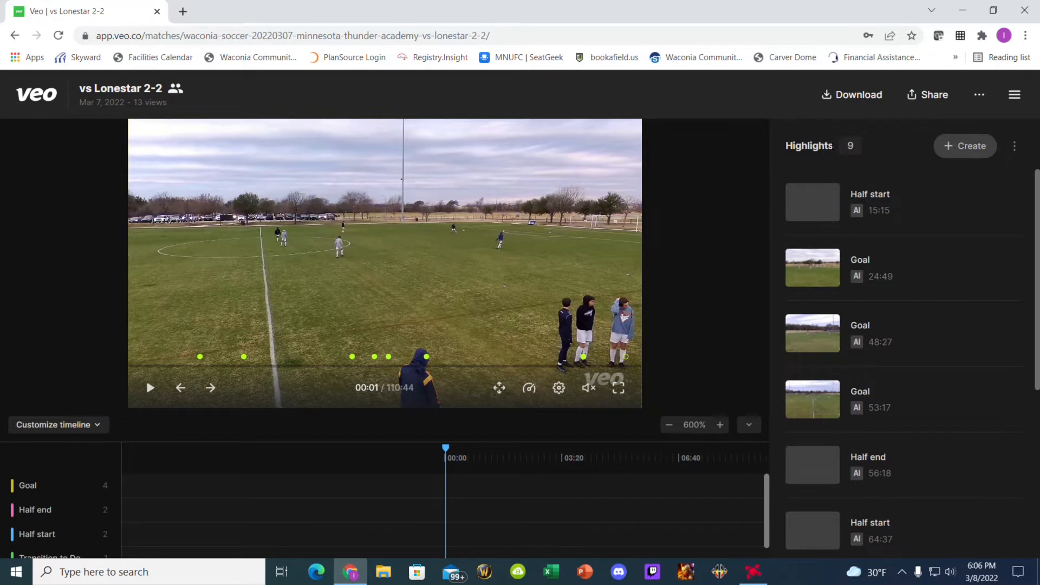
pyautogui.click(971, 145)
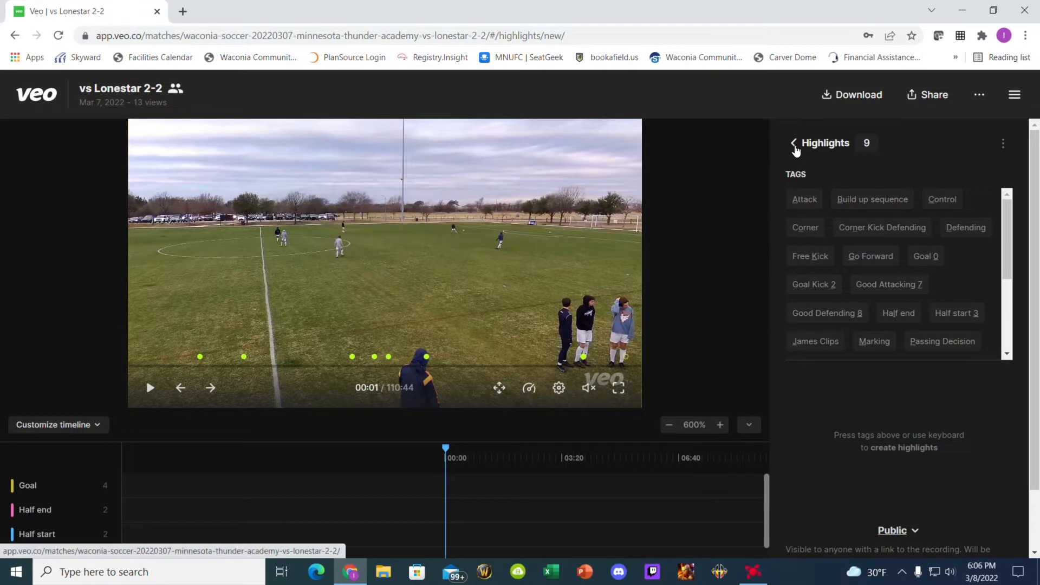
pyautogui.click(794, 144)
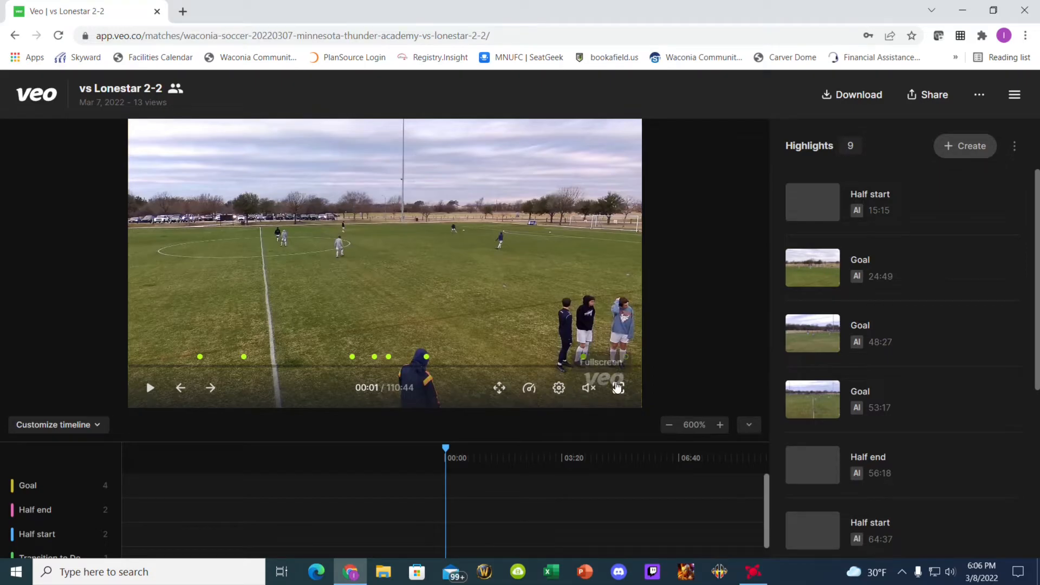
pyautogui.click(618, 387)
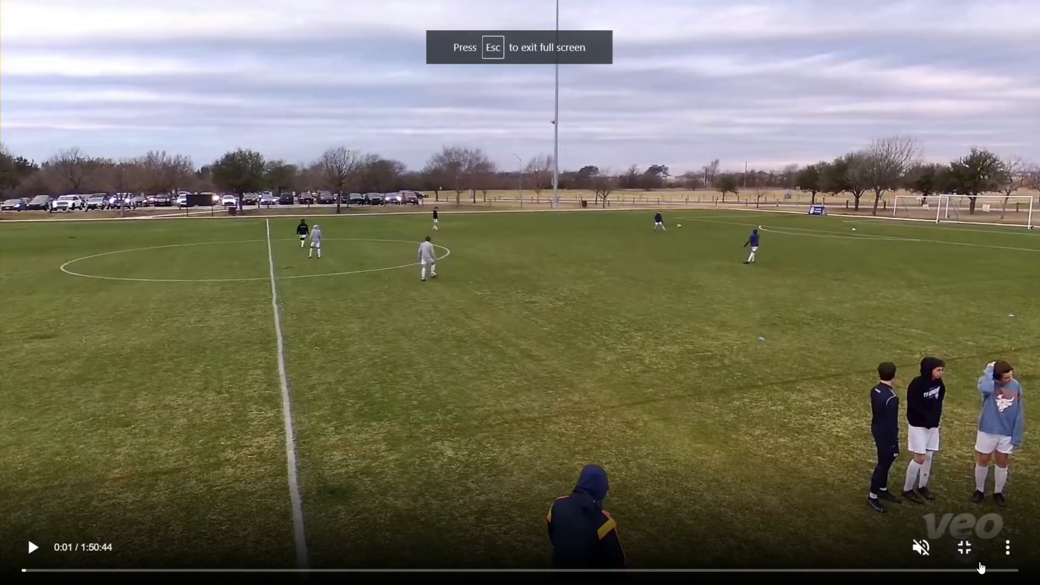
pyautogui.click(964, 547)
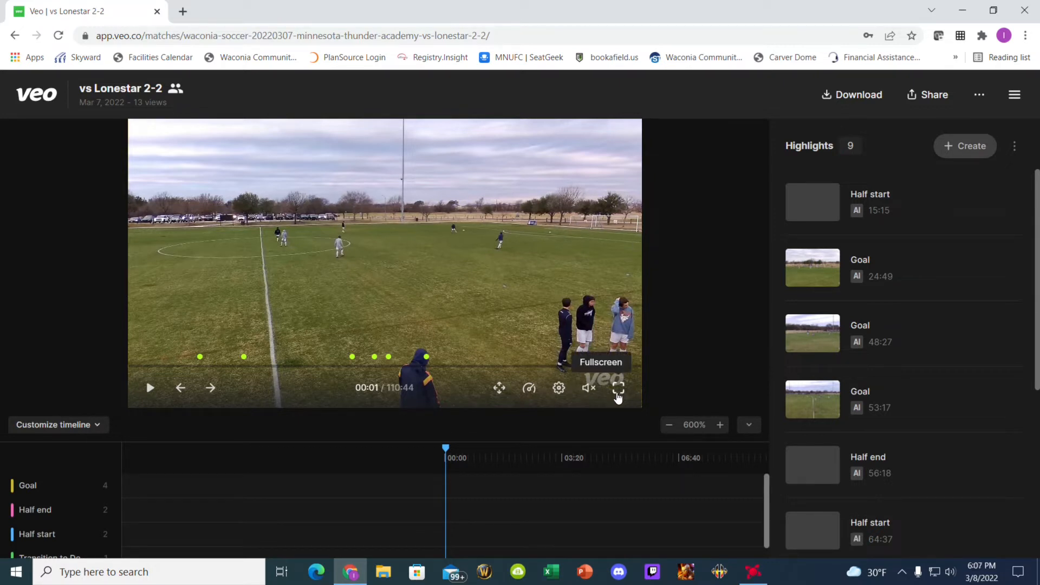
pyautogui.click(618, 398)
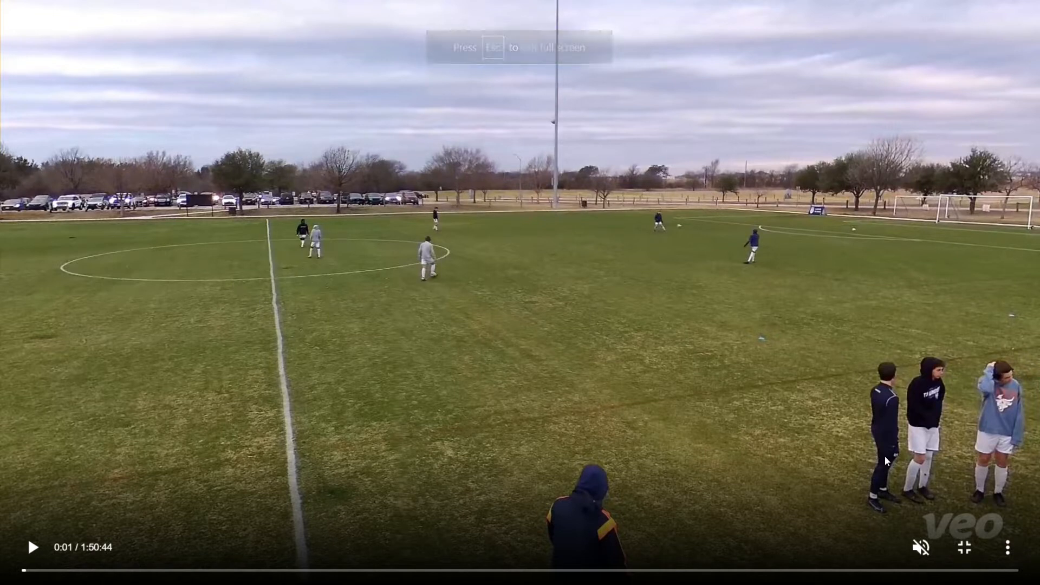
pyautogui.click(1014, 557)
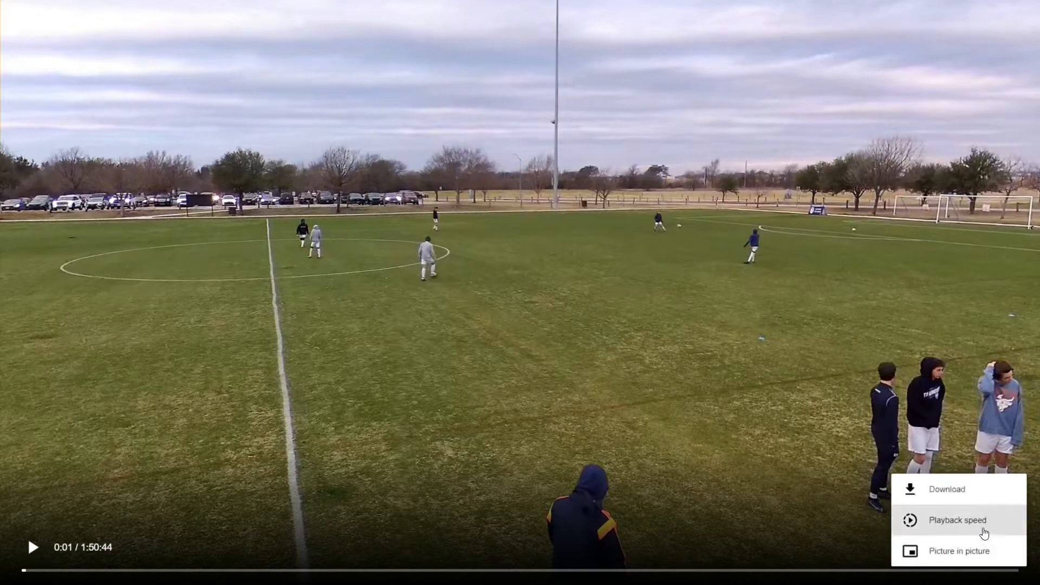
pyautogui.click(964, 524)
pyautogui.scroll(-2, 970, 512)
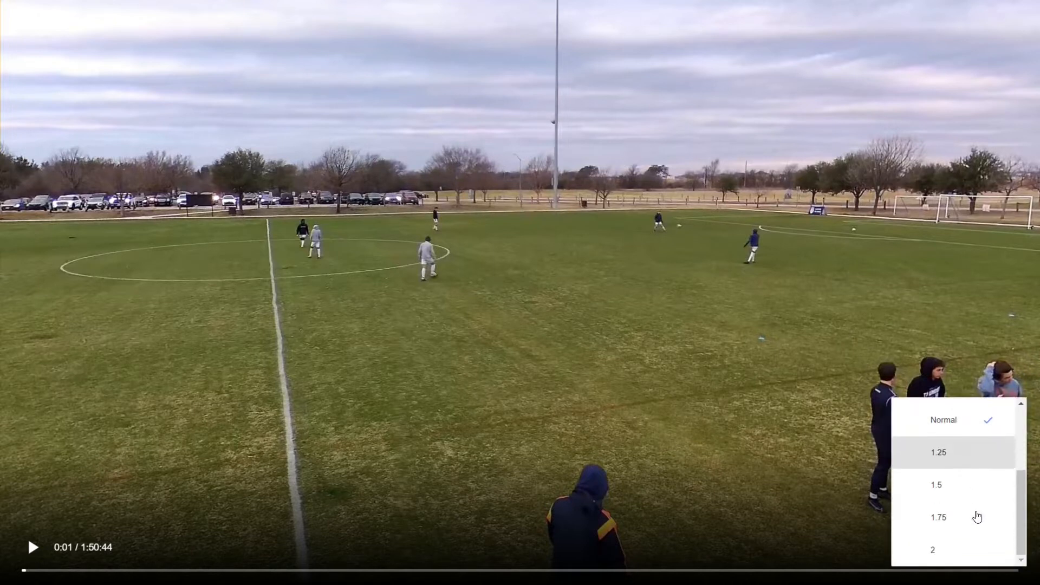
pyautogui.scroll(5, 973, 514)
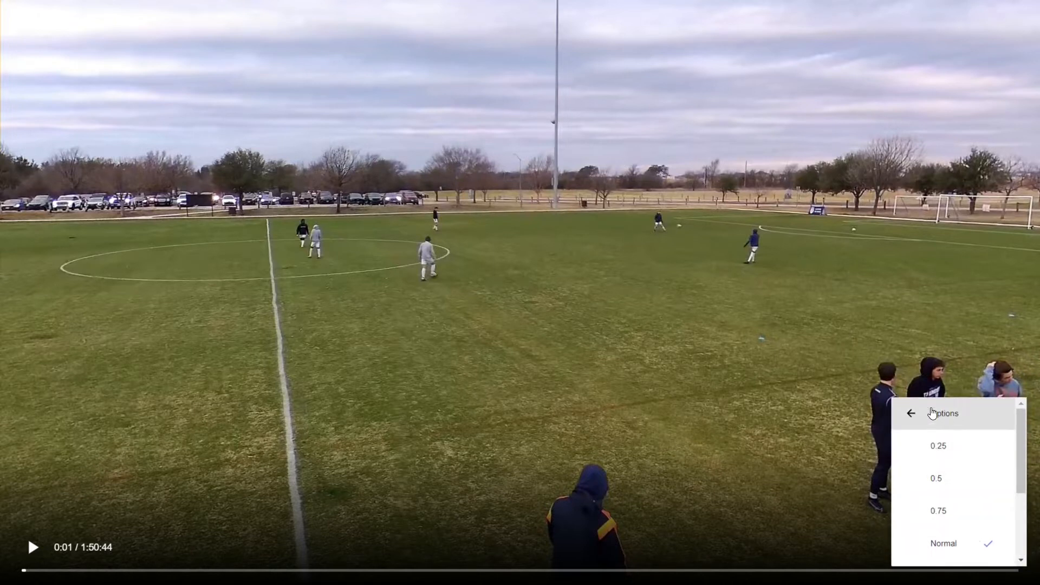
pyautogui.click(907, 414)
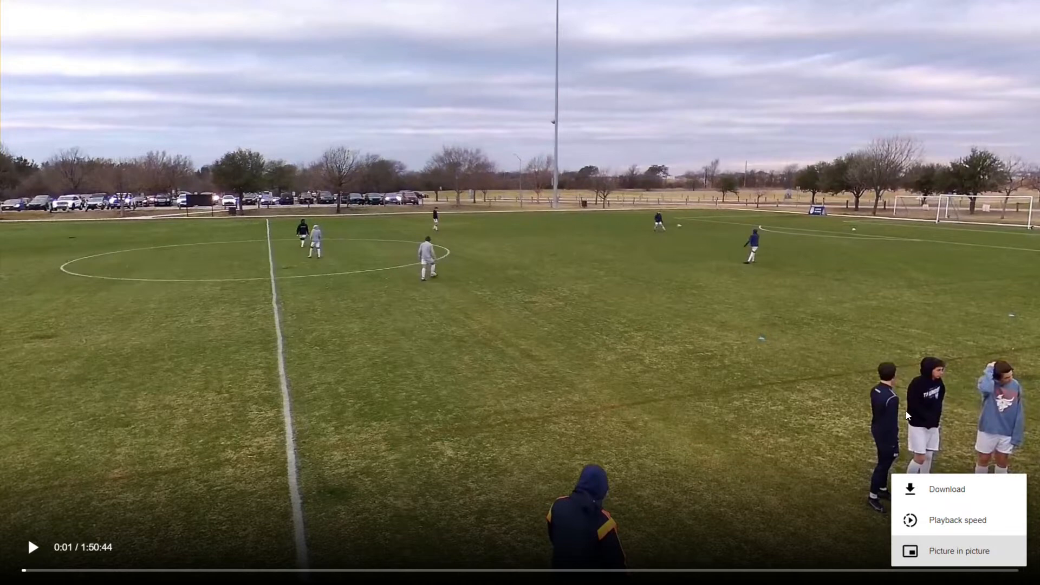
pyautogui.click(797, 431)
pyautogui.click(964, 524)
pyautogui.click(965, 547)
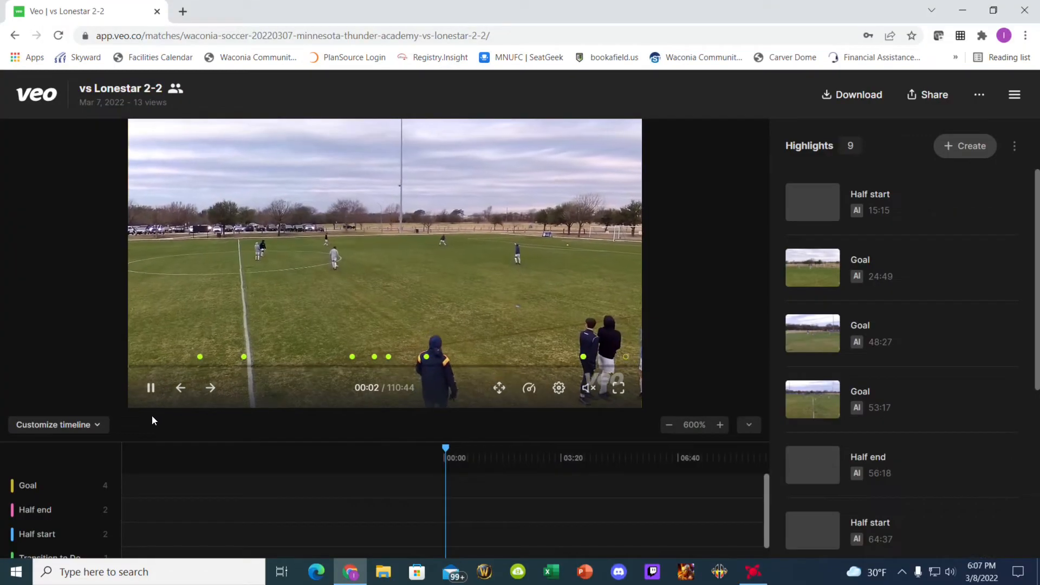
# Step: Pause the match at 00:04 and bring up the playback speed and quality options
pyautogui.click(150, 388)
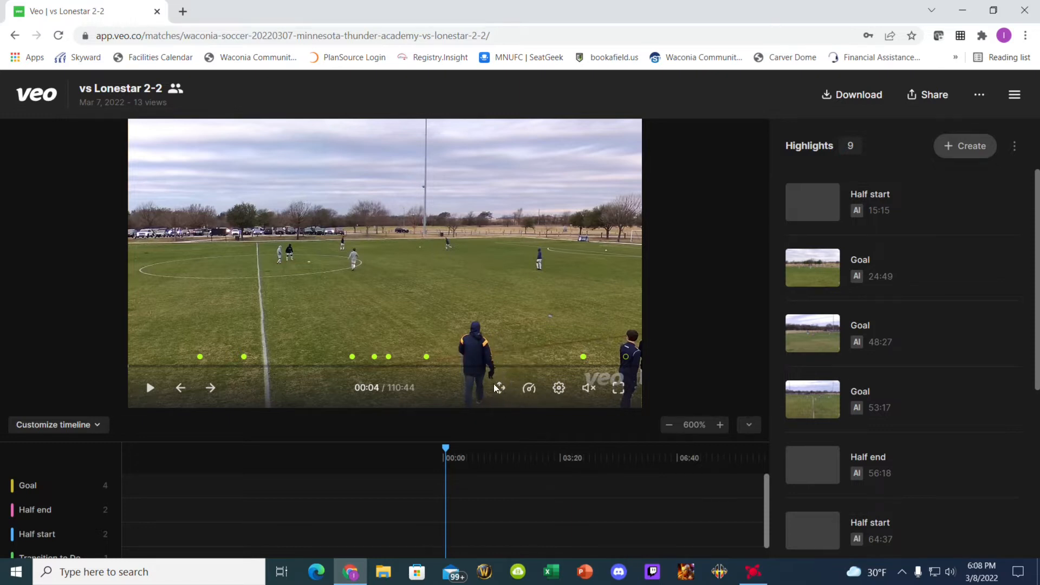
pyautogui.click(530, 388)
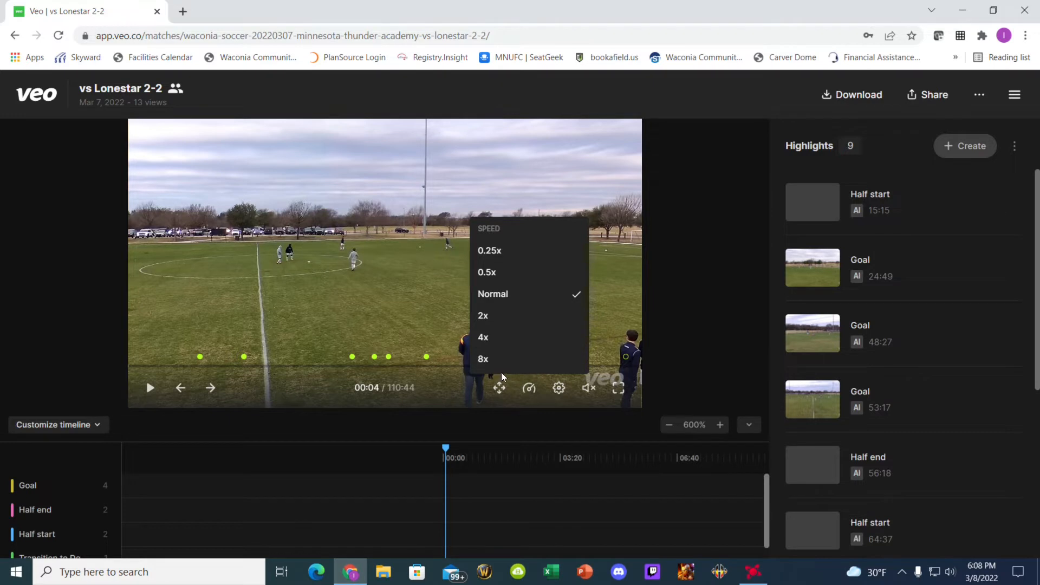
pyautogui.click(558, 388)
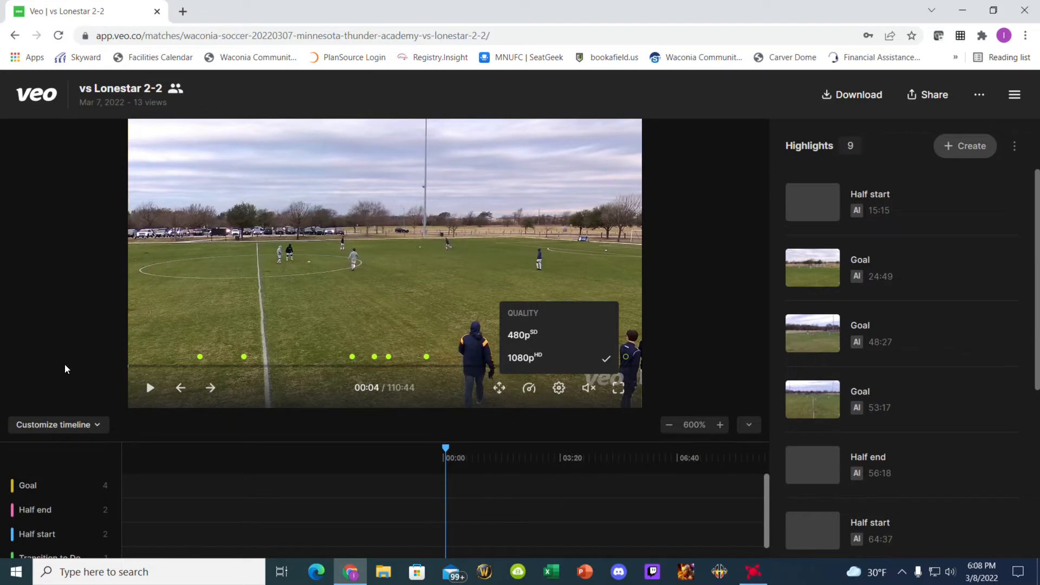
# Step: Skip through the goals at 24:49 and 48:27, then leave the video paused at 90:07
pyautogui.click(32, 488)
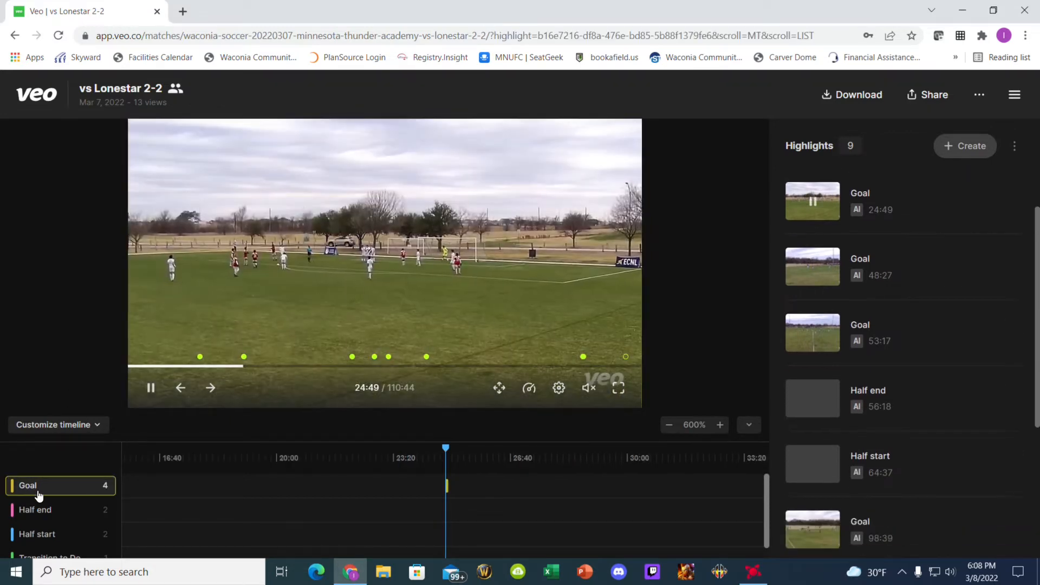
pyautogui.click(151, 389)
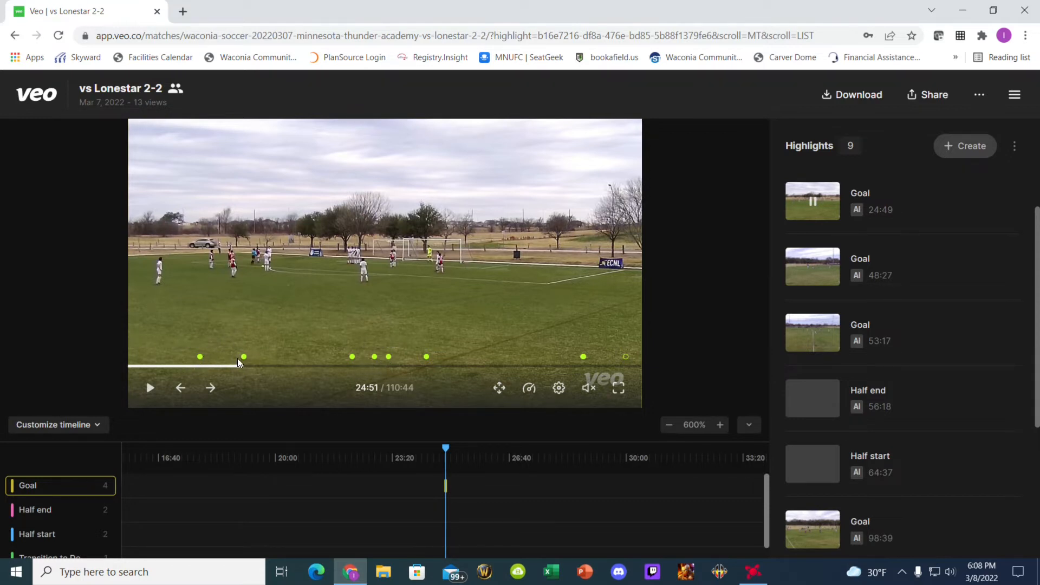
pyautogui.click(352, 357)
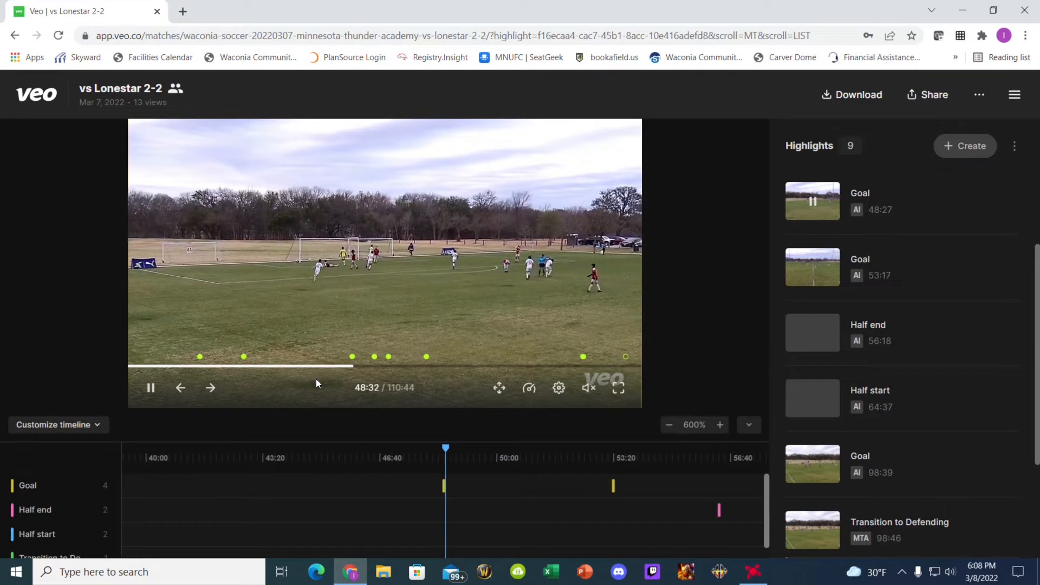
pyautogui.click(154, 391)
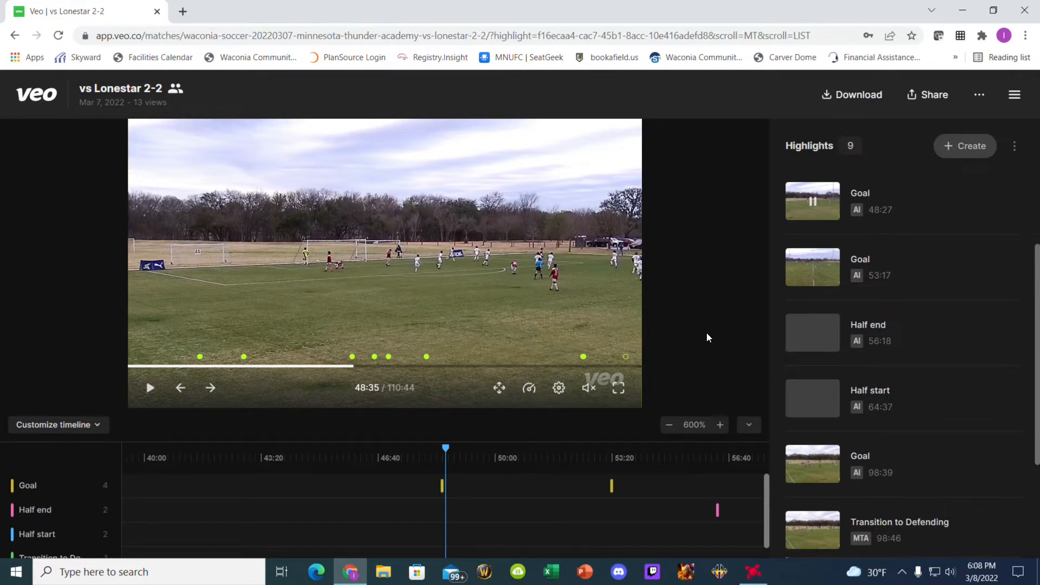
pyautogui.click(545, 369)
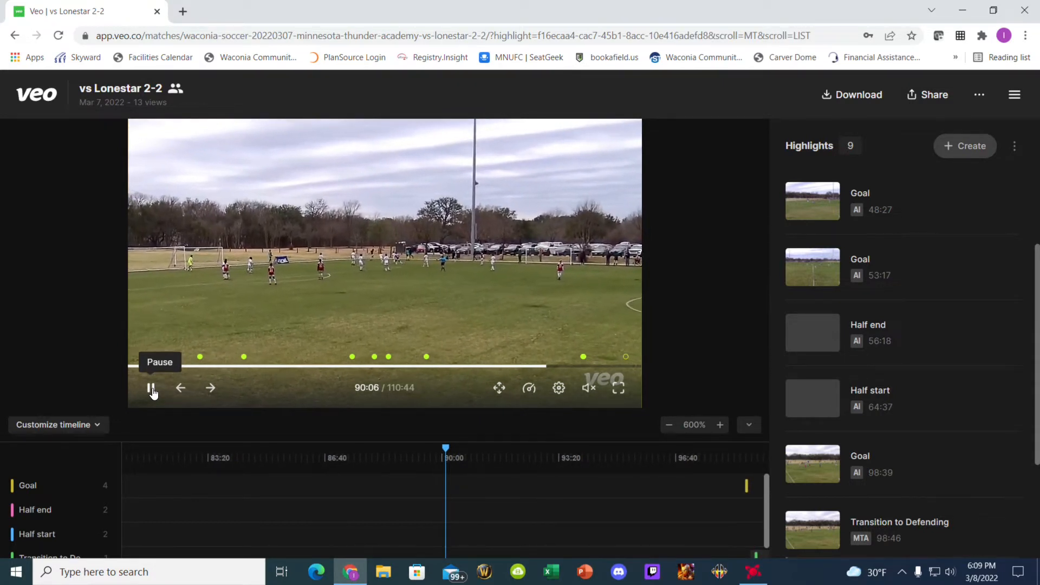
pyautogui.click(151, 389)
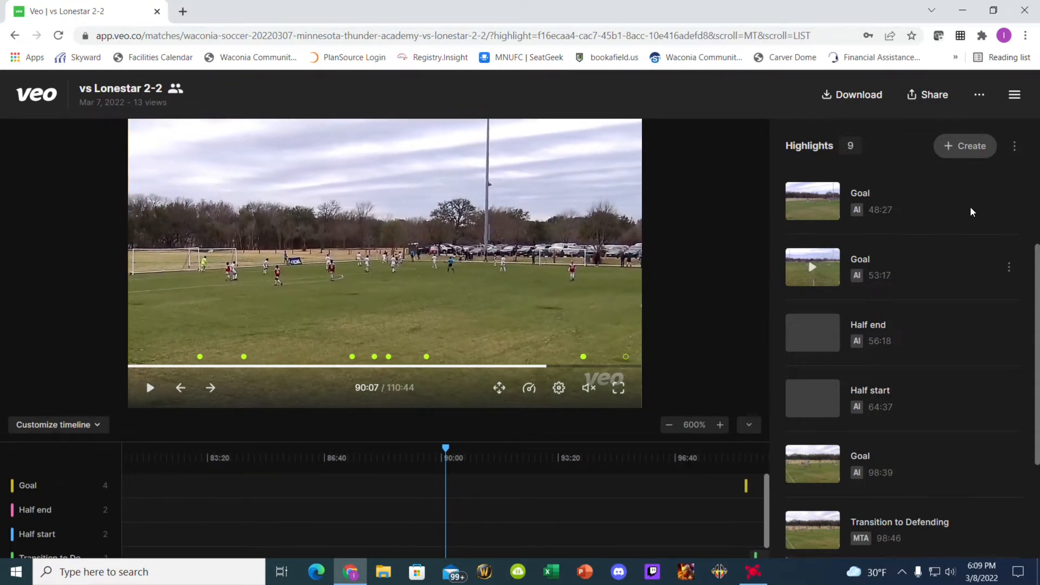
# Step: Start a highlight at 90:07 and create a new tag: the goalkeeper's name plus 'GK Highlights'
pyautogui.click(963, 152)
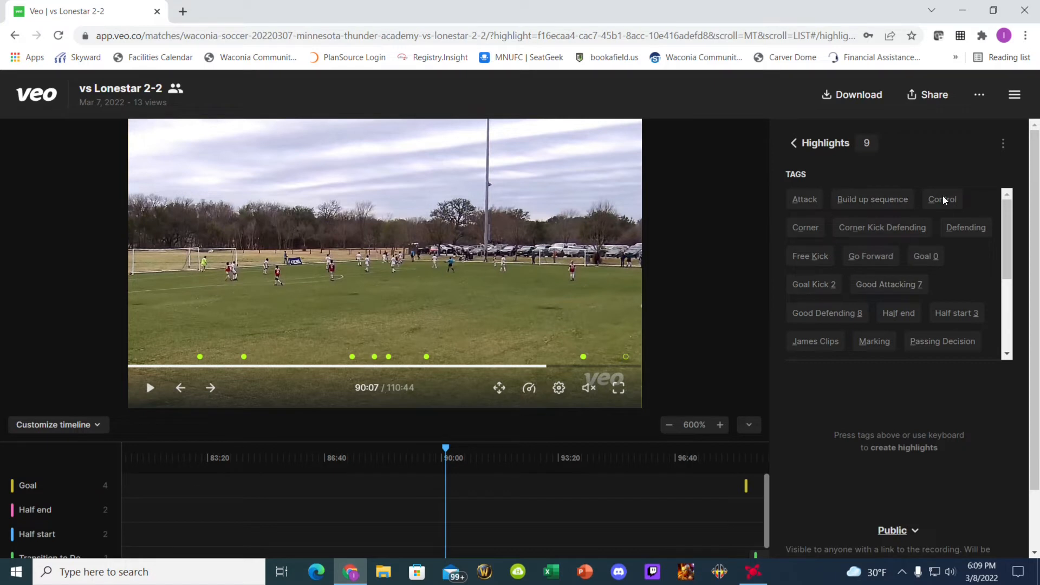
pyautogui.click(1003, 143)
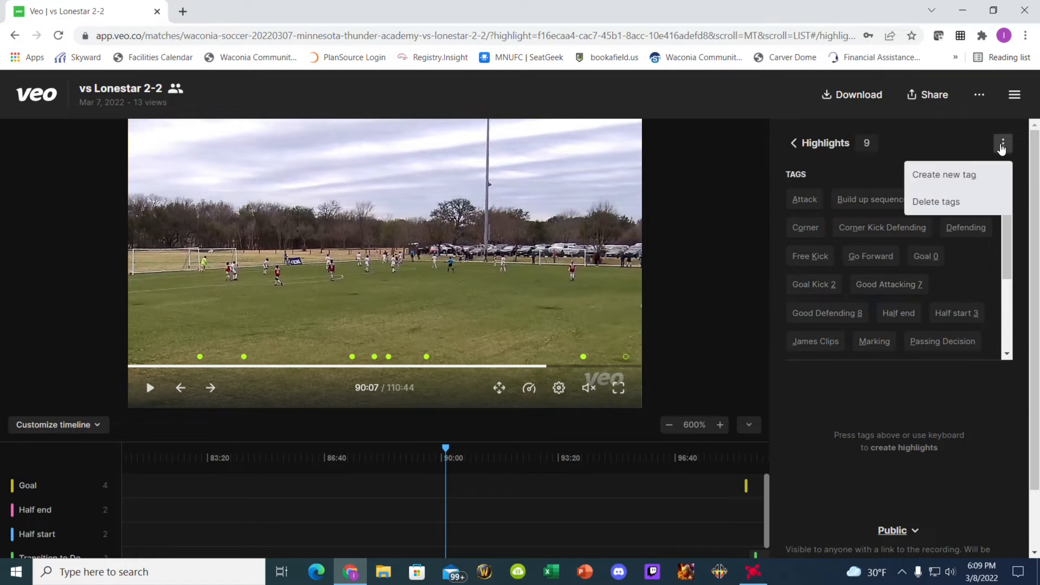
pyautogui.click(940, 175)
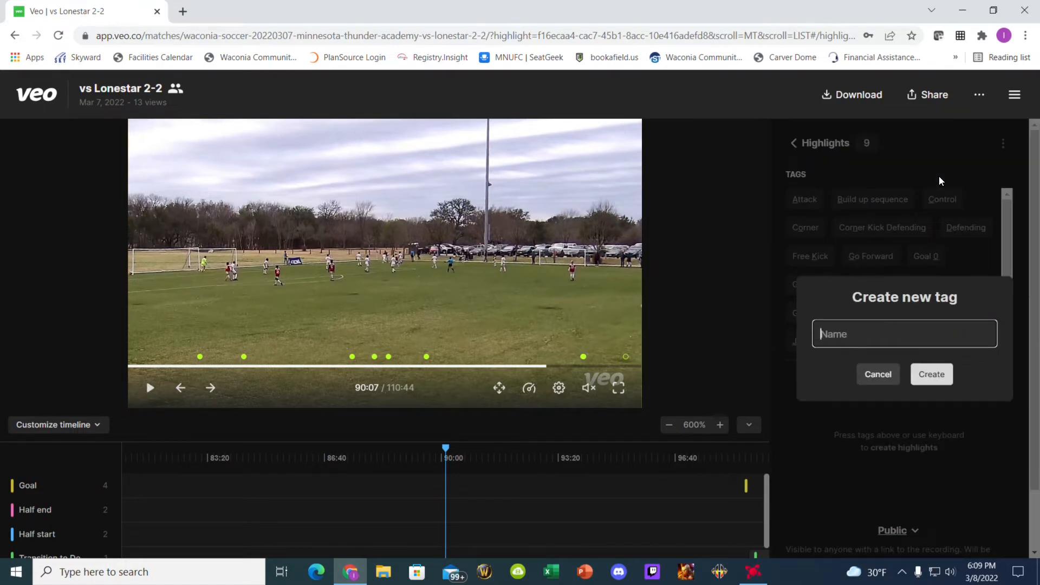
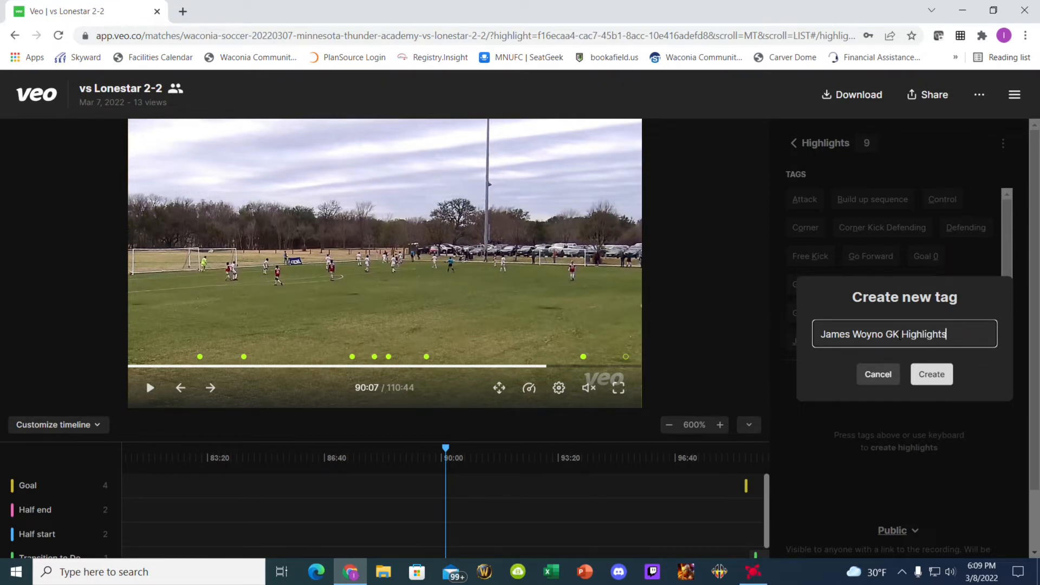
pyautogui.click(933, 379)
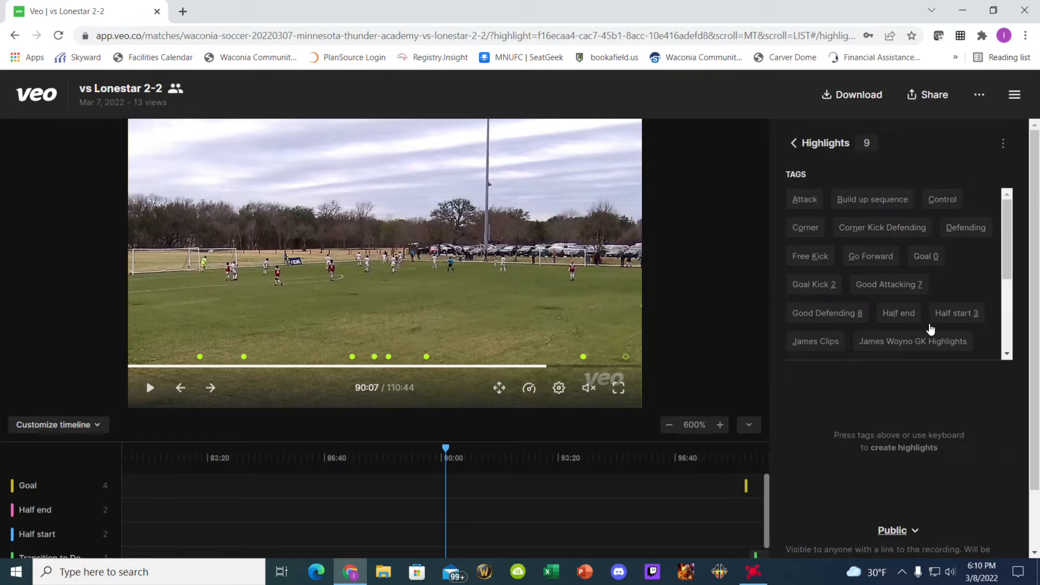
# Step: Apply the GK Highlights tag, mark it own team, and comment 'Difficult over the bar tap save'
pyautogui.click(886, 343)
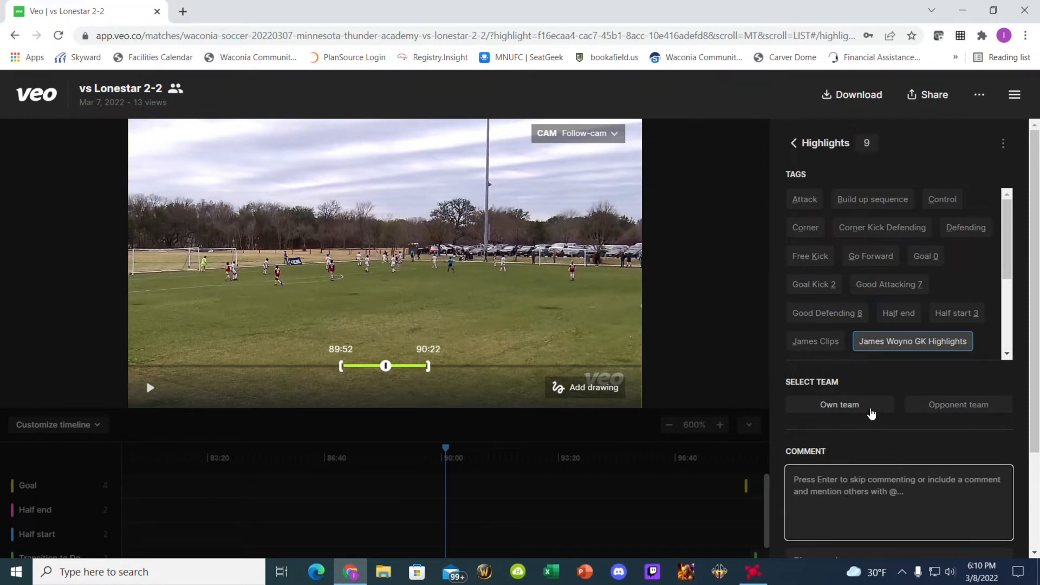
pyautogui.click(840, 411)
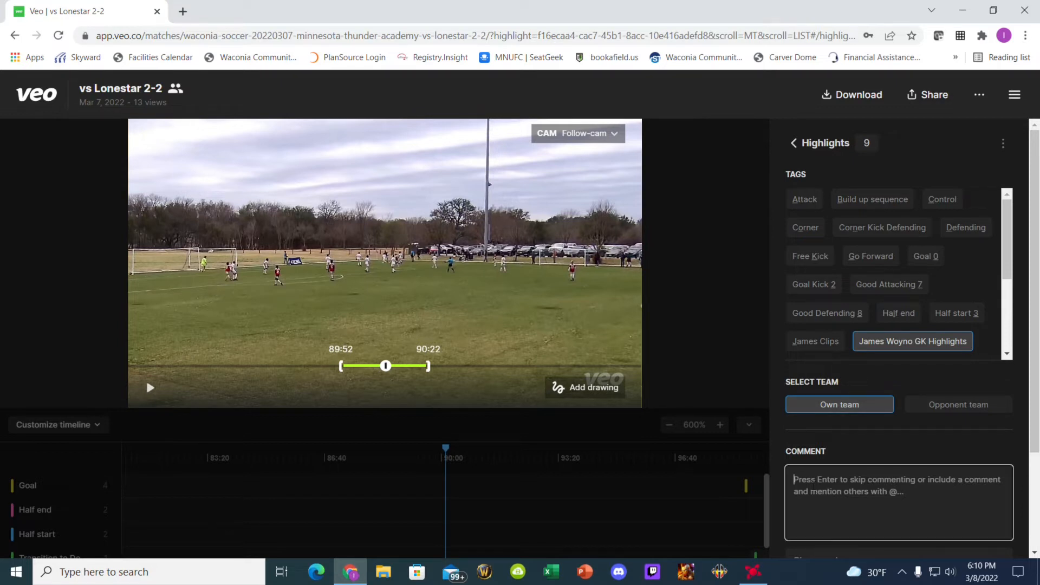
pyautogui.write('Difficiul')
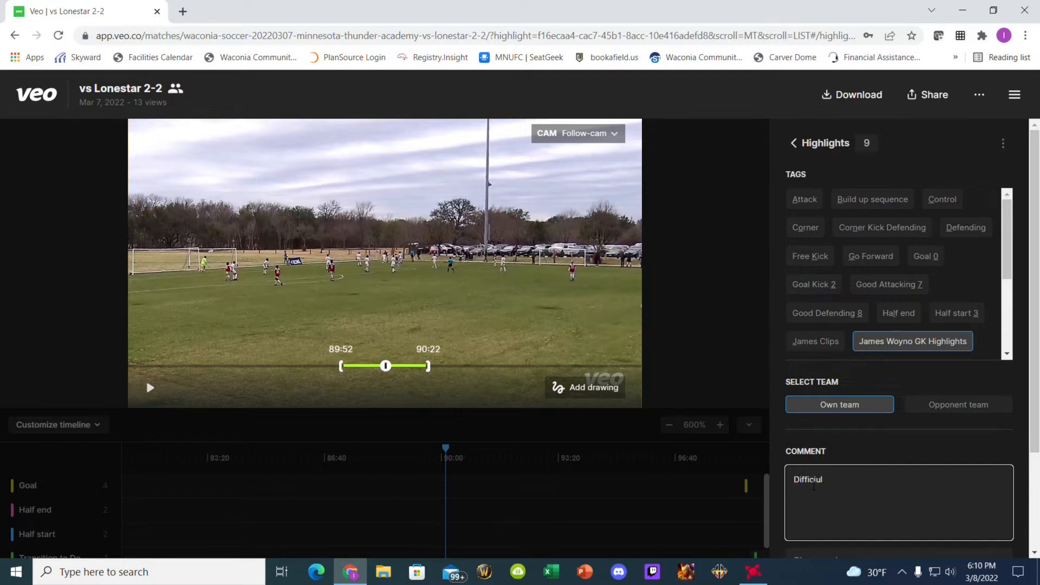
pyautogui.press('BackSpace')
pyautogui.press('BackSpace')
pyautogui.press('BackSpace')
pyautogui.write('ult over the bar tap save')
# Step: Tag the goalkeeper as the highlight's one player
pyautogui.scroll(-3, 893, 484)
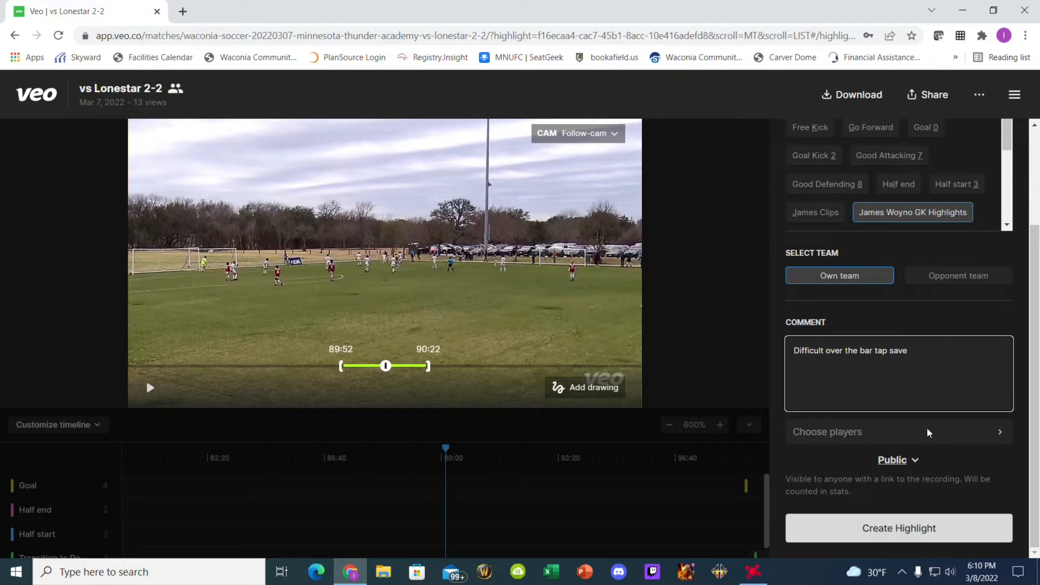
pyautogui.click(999, 433)
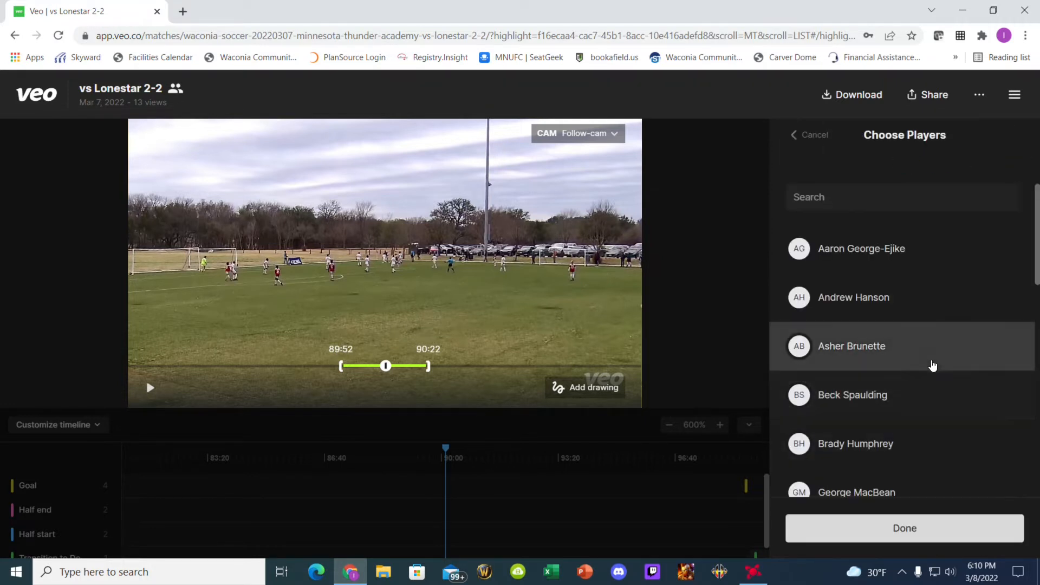
pyautogui.scroll(-5, 931, 366)
pyautogui.click(834, 323)
pyautogui.click(903, 531)
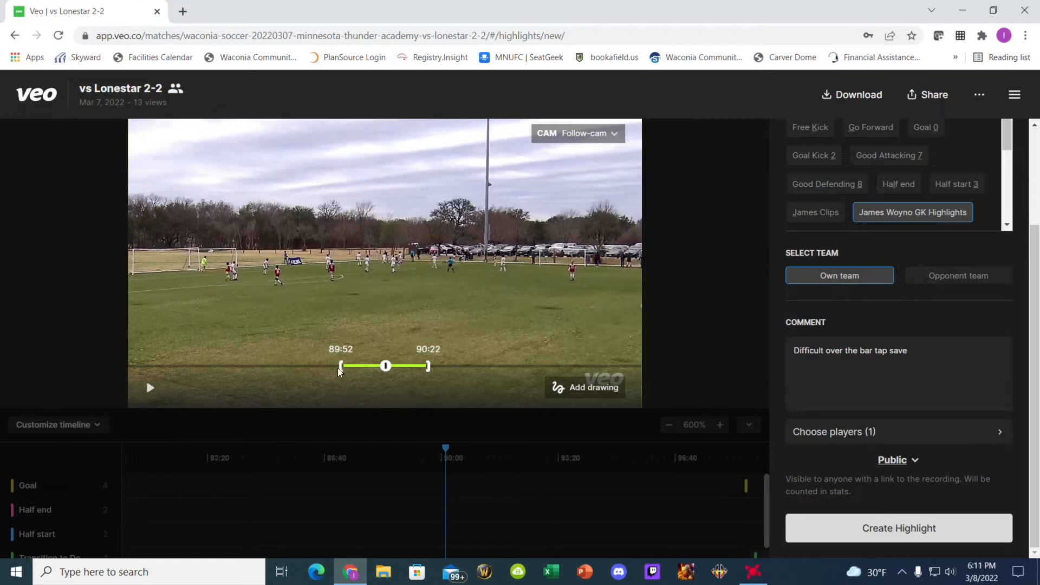
# Step: Move the clip start to about 90:02 and draw a red box around the goalkeeper
pyautogui.moveTo(342, 371); pyautogui.dragTo(371, 374)
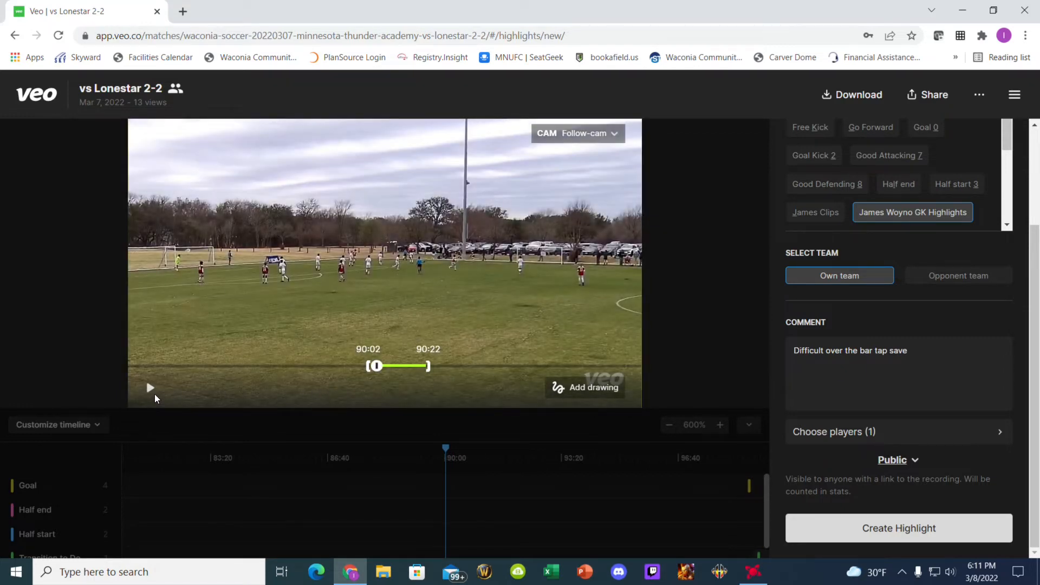
pyautogui.click(152, 389)
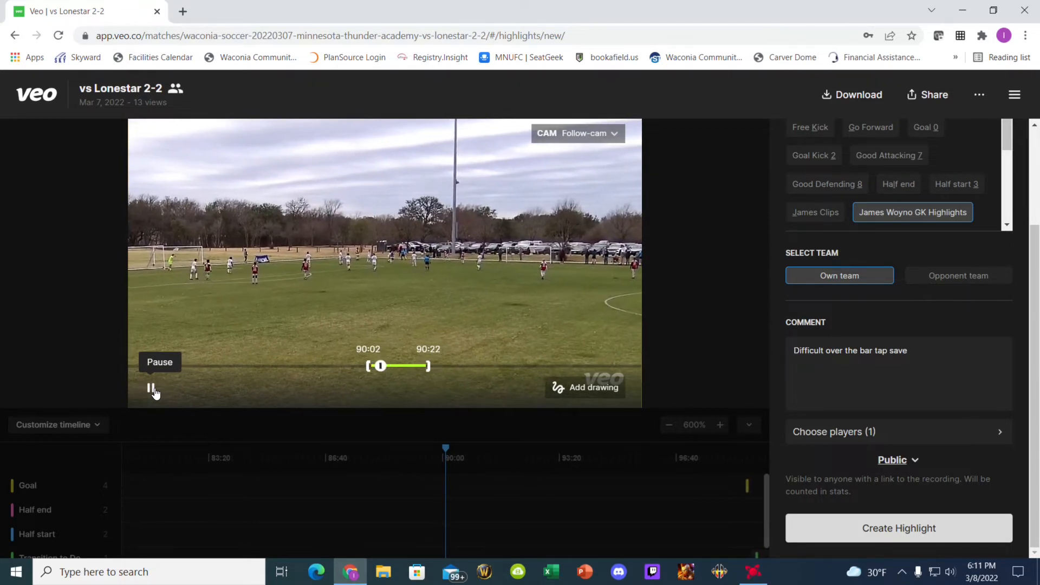
pyautogui.click(151, 389)
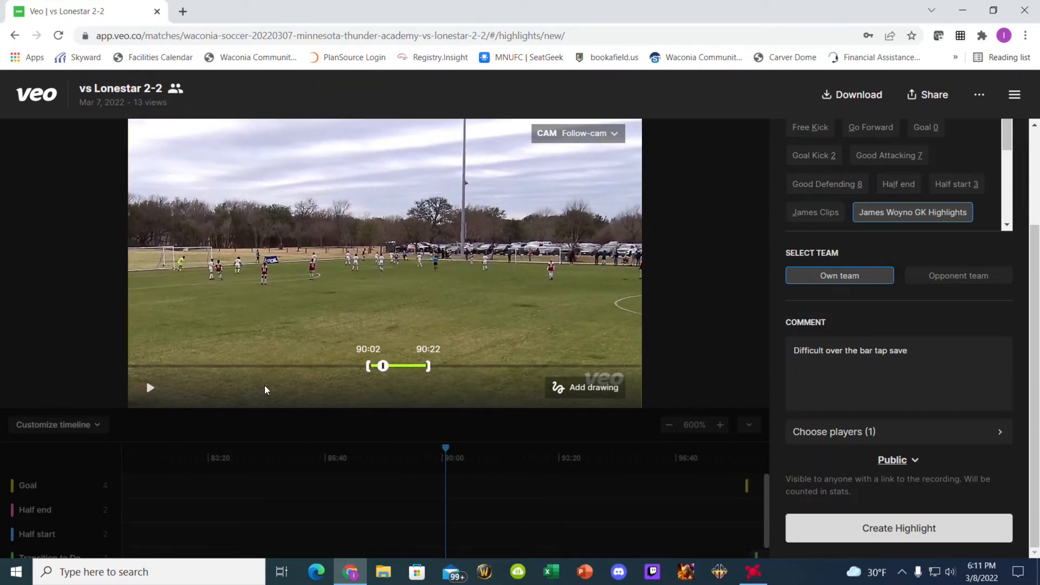
pyautogui.click(594, 387)
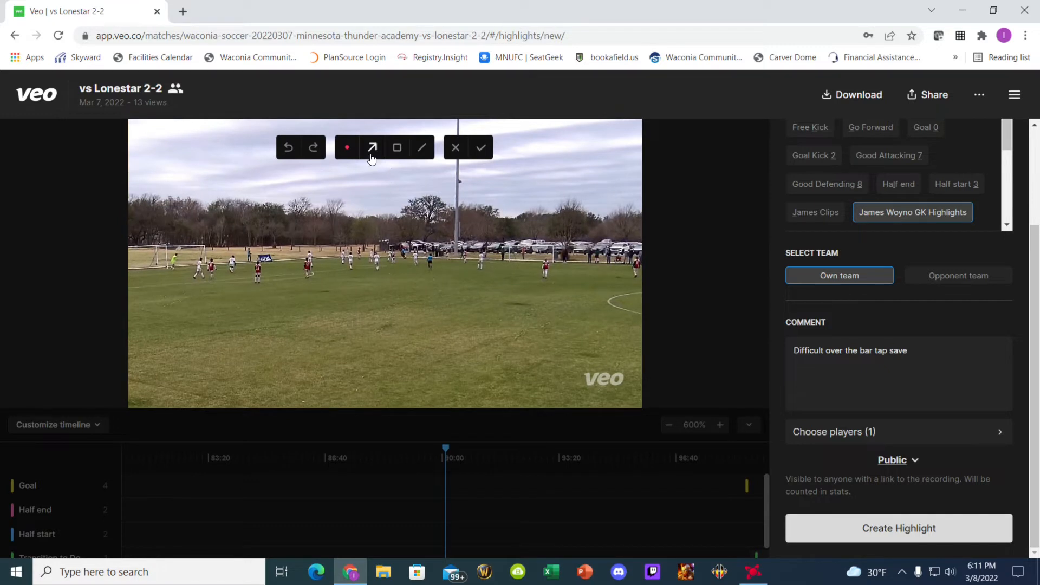
pyautogui.click(399, 154)
pyautogui.click(347, 150)
pyautogui.click(481, 148)
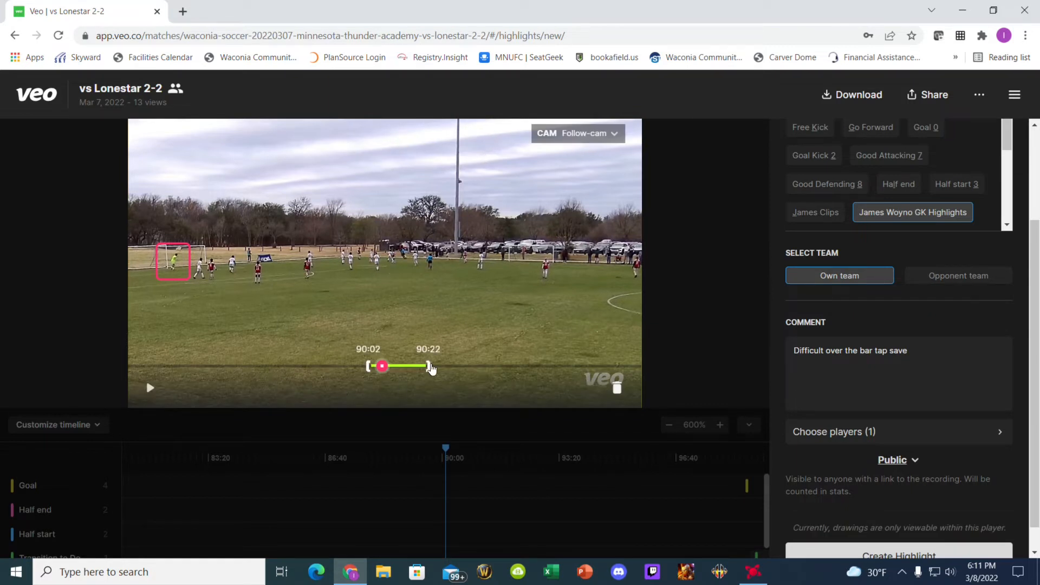
# Step: Trim the clip end to about 90:12, replay it, and save the highlight
pyautogui.click(151, 387)
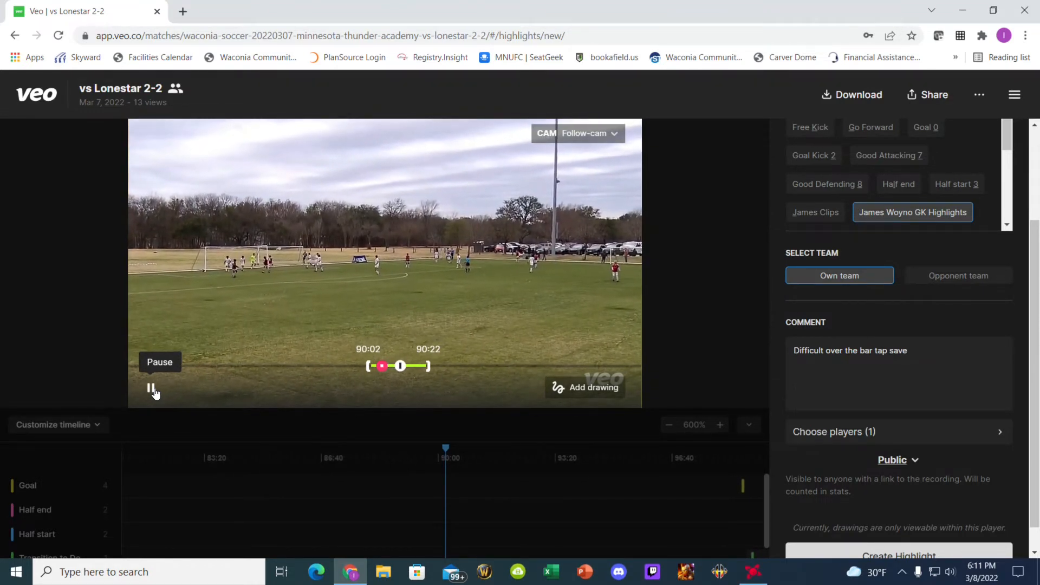
pyautogui.click(152, 389)
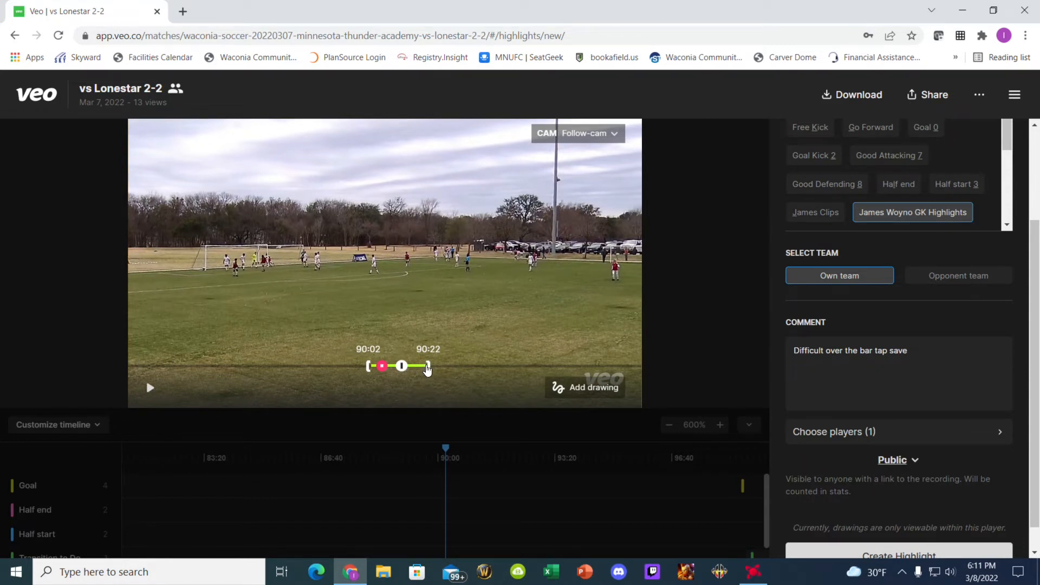
pyautogui.moveTo(429, 367); pyautogui.dragTo(399, 368)
pyautogui.click(150, 387)
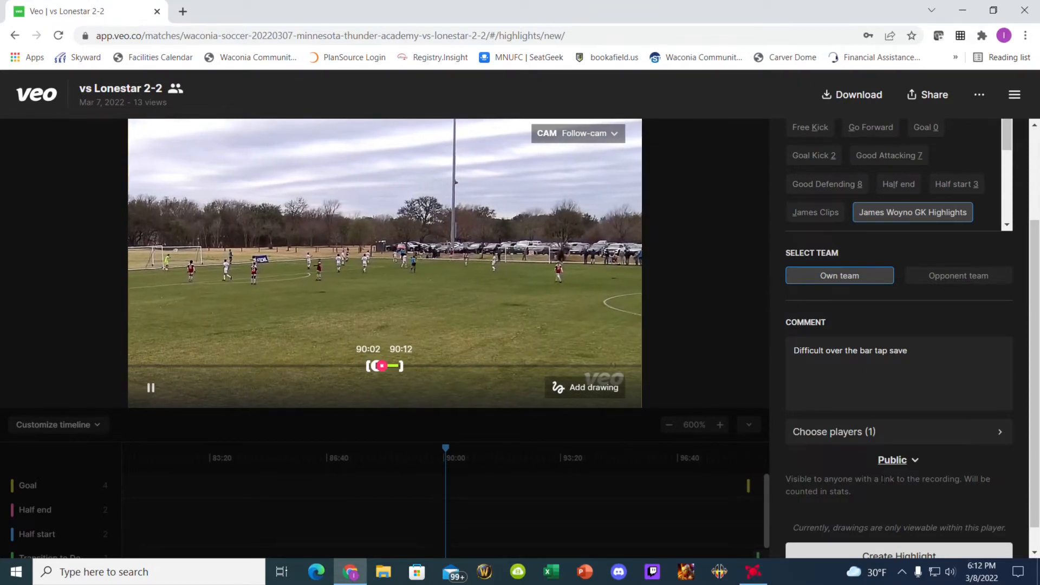
pyautogui.scroll(-1, 909, 482)
pyautogui.click(899, 530)
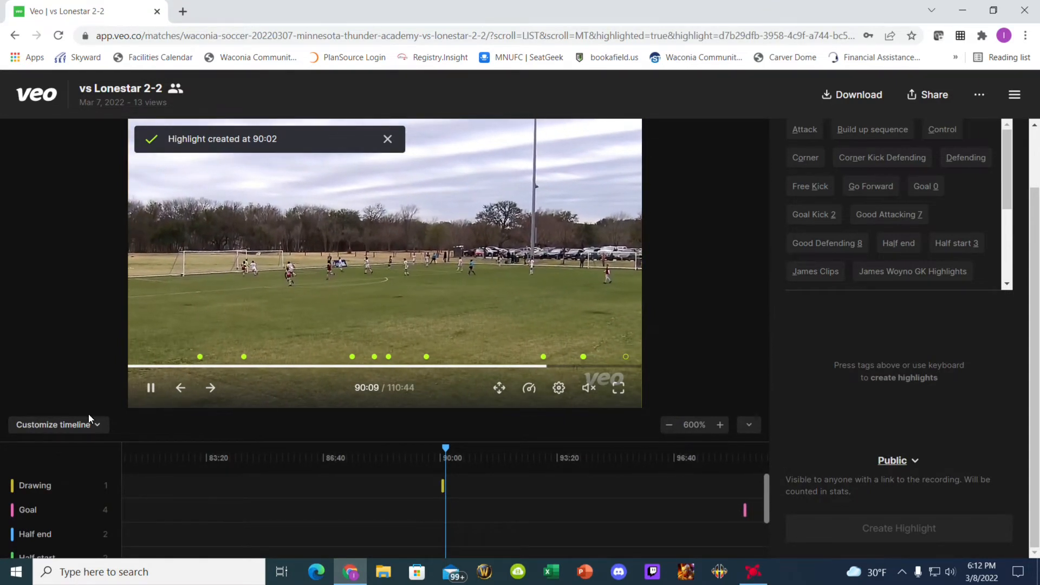
# Step: Open the new 90:02 GK Highlights drawing clip, then return to the 10-item highlights list
pyautogui.click(36, 490)
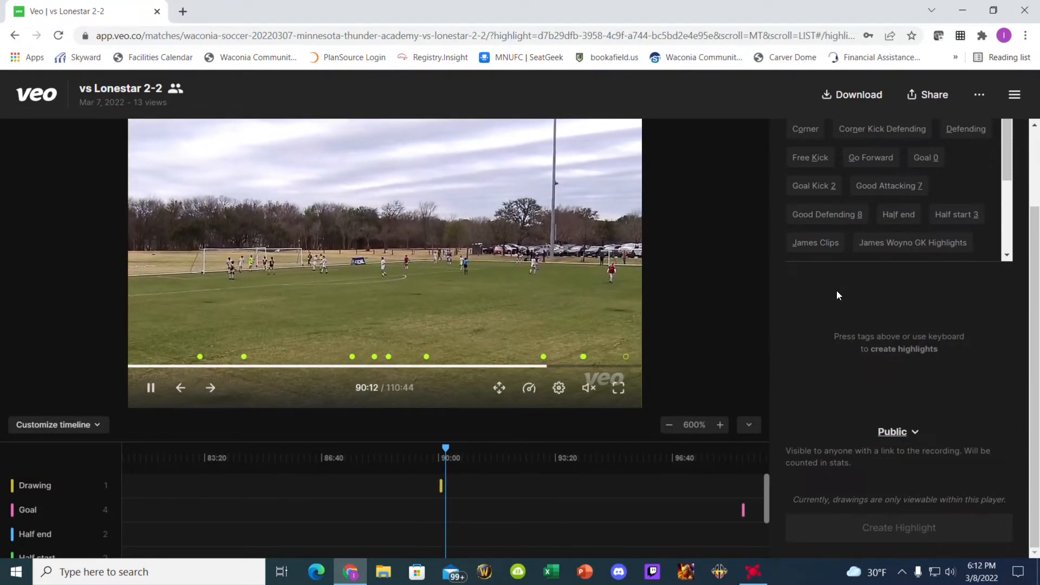
pyautogui.scroll(1, 884, 283)
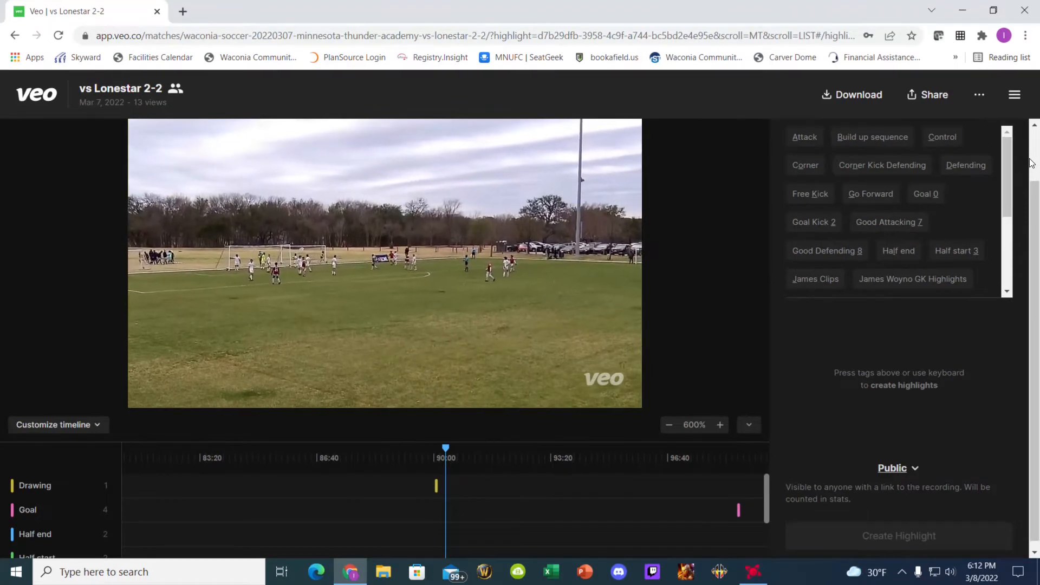
pyautogui.scroll(2, 1013, 159)
pyautogui.click(795, 143)
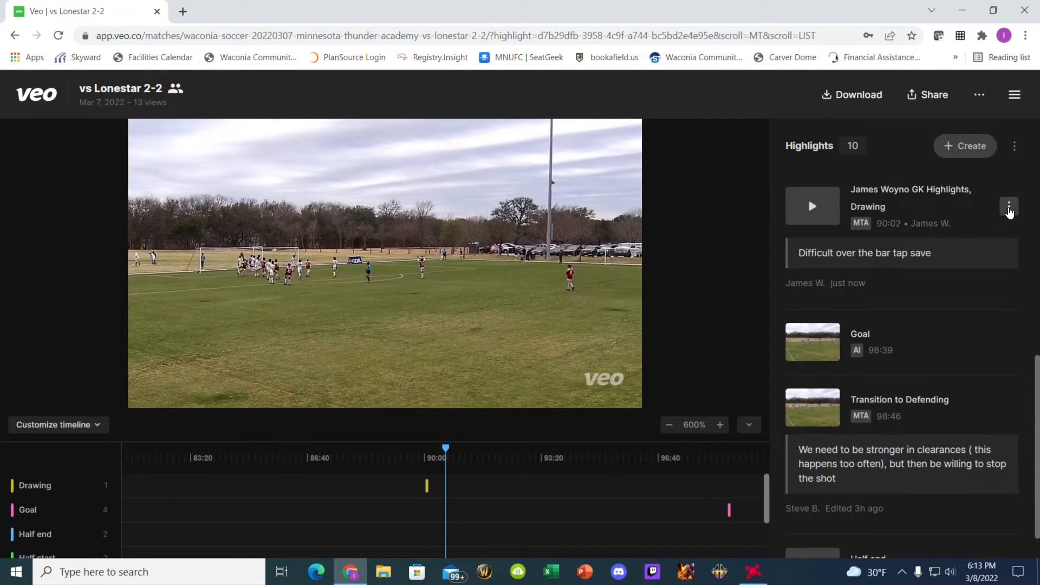
pyautogui.click(1008, 209)
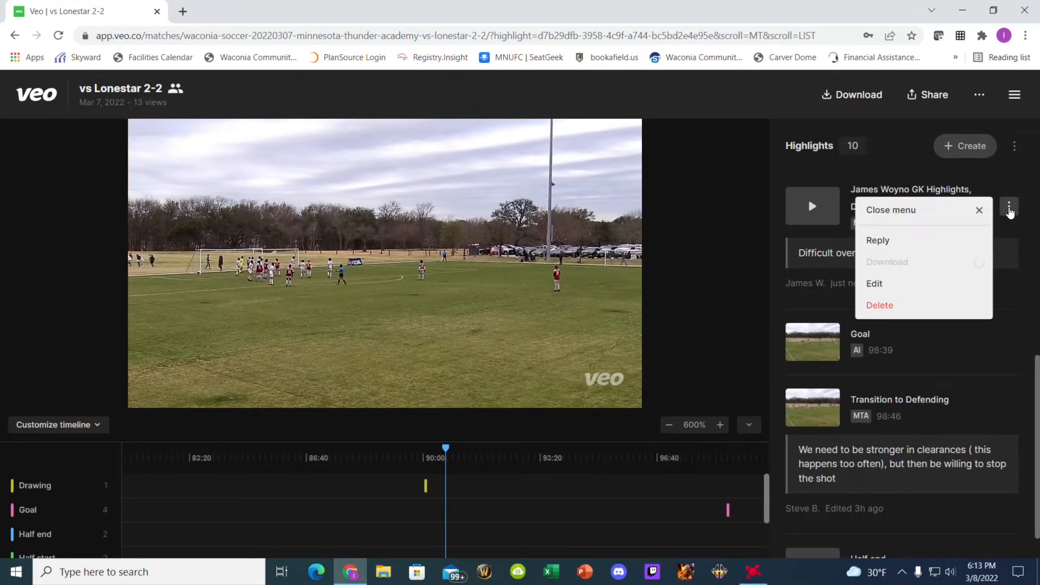
pyautogui.moveTo(873, 261)
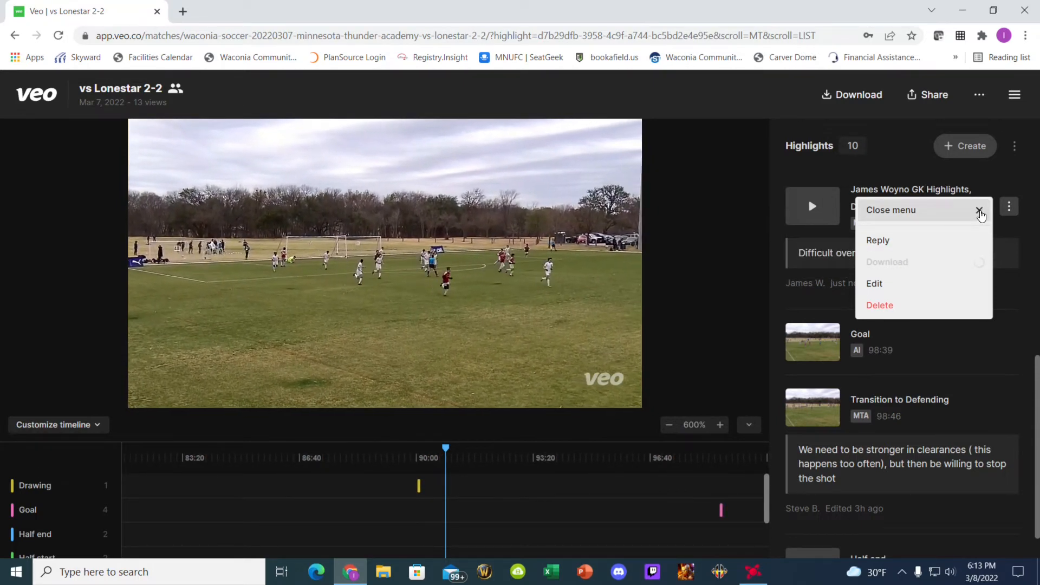
pyautogui.click(979, 211)
pyautogui.moveTo(499, 310)
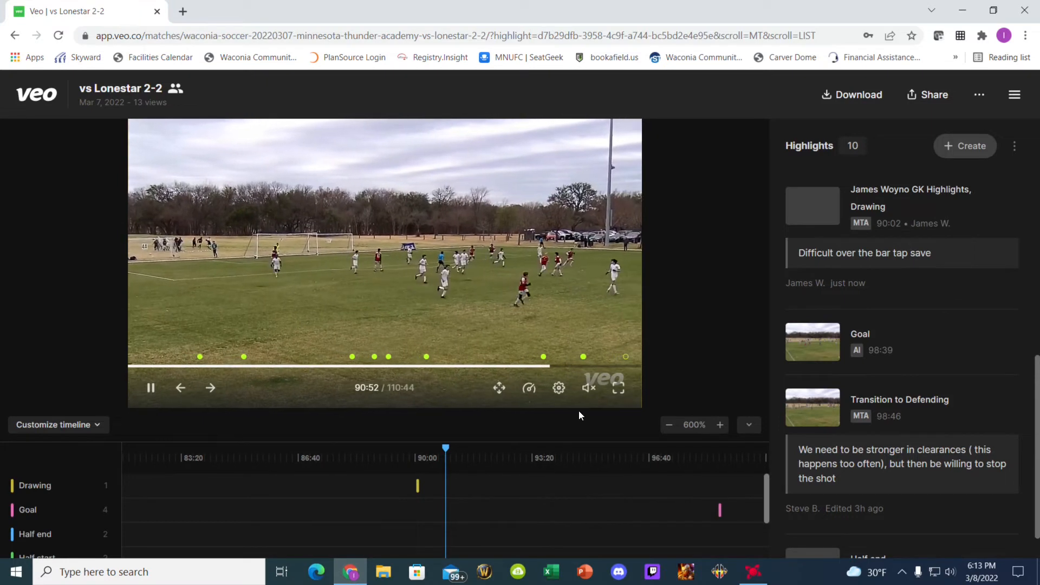
pyautogui.click(548, 367)
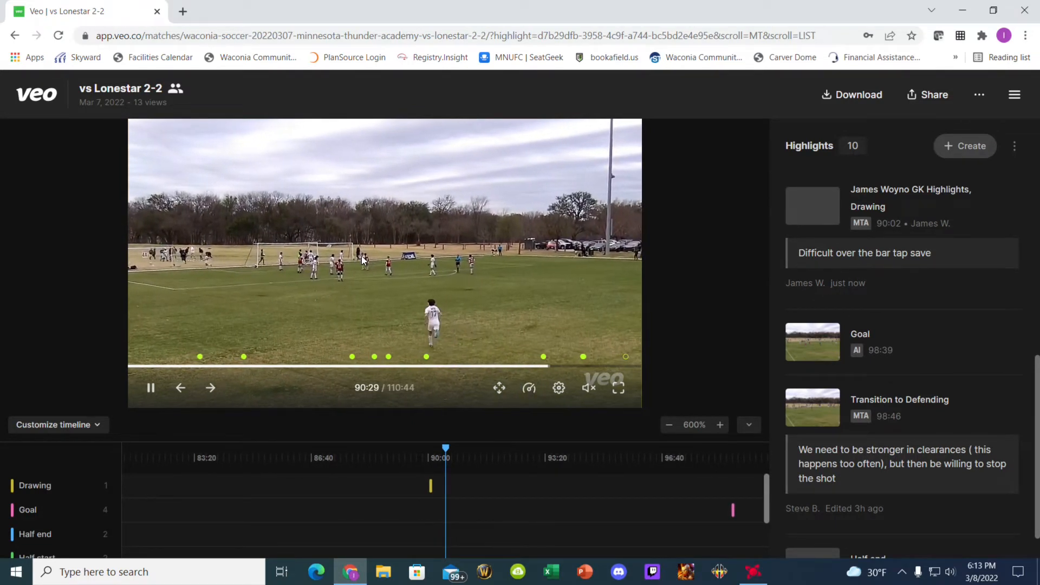
# Step: Create a GK Highlights clip spanning 90:39–90:54 and mark it as own team
pyautogui.click(960, 154)
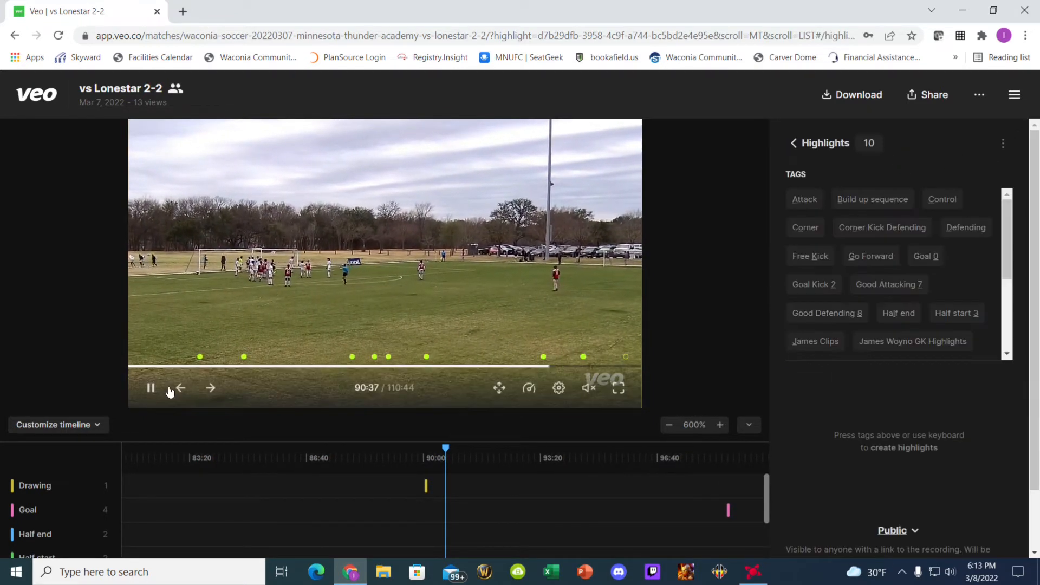
pyautogui.click(148, 388)
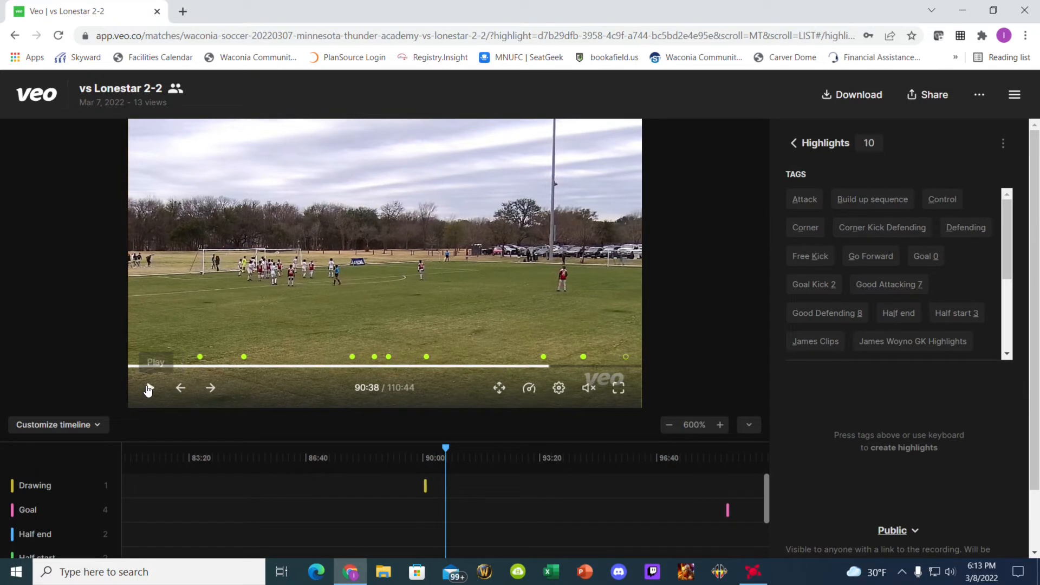
pyautogui.click(902, 348)
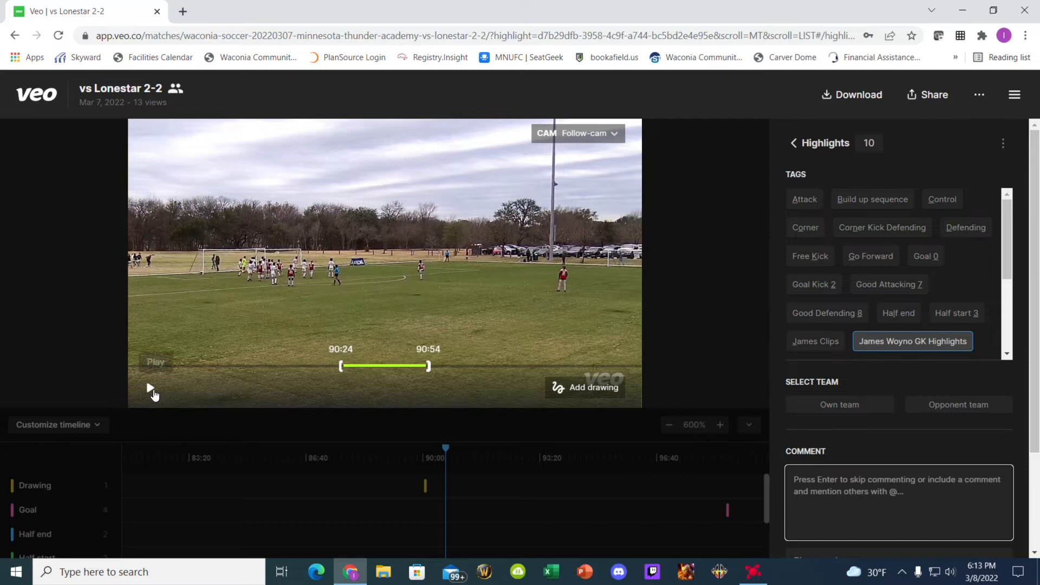
pyautogui.click(151, 389)
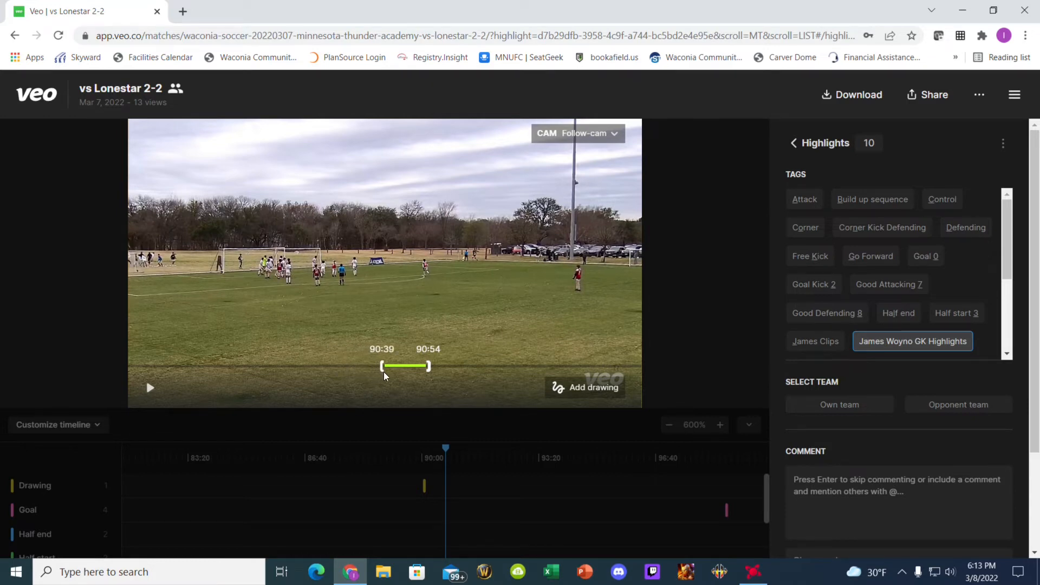
pyautogui.click(384, 372)
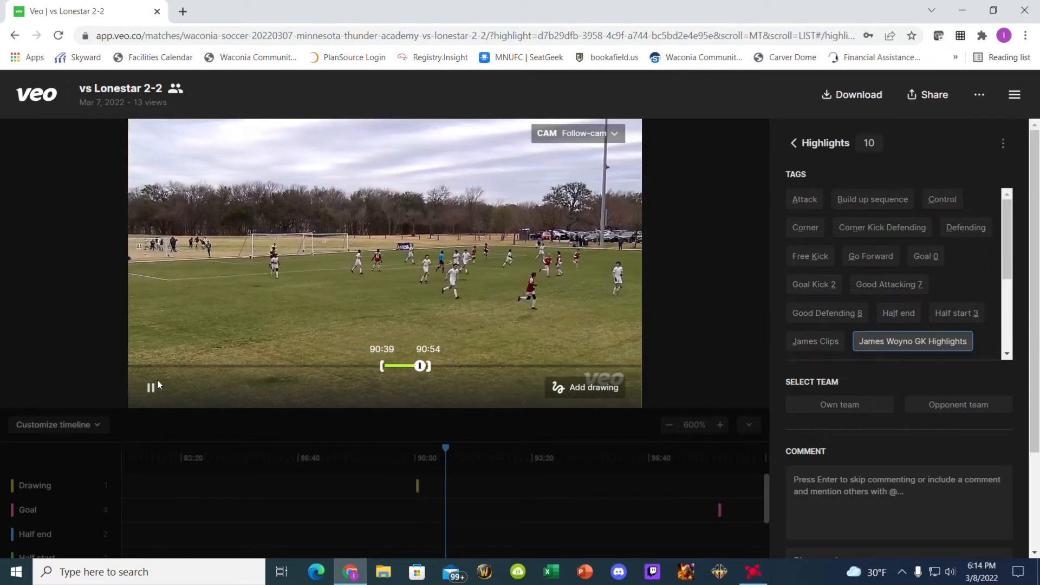
pyautogui.click(151, 390)
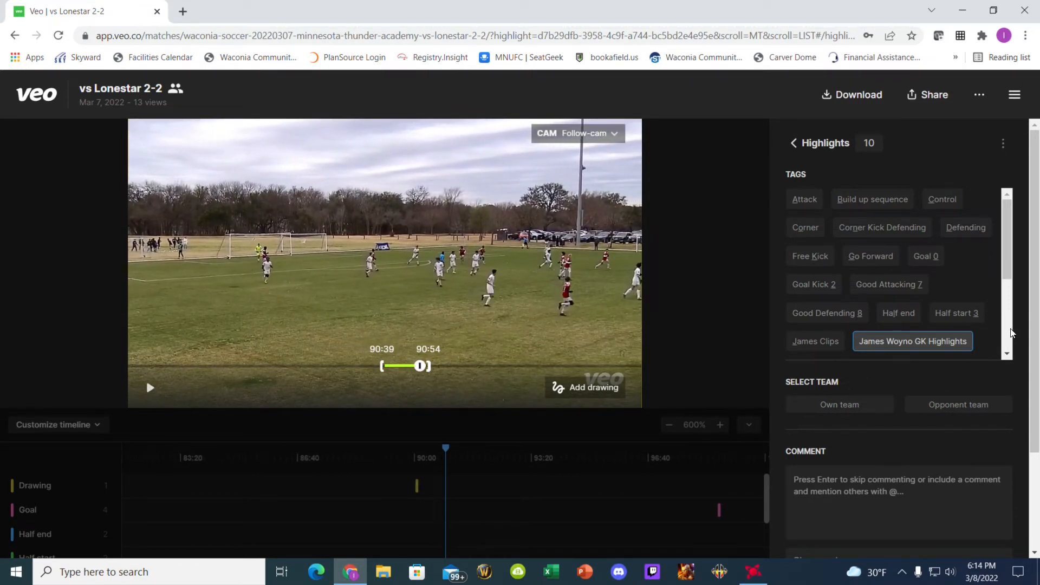
pyautogui.click(839, 404)
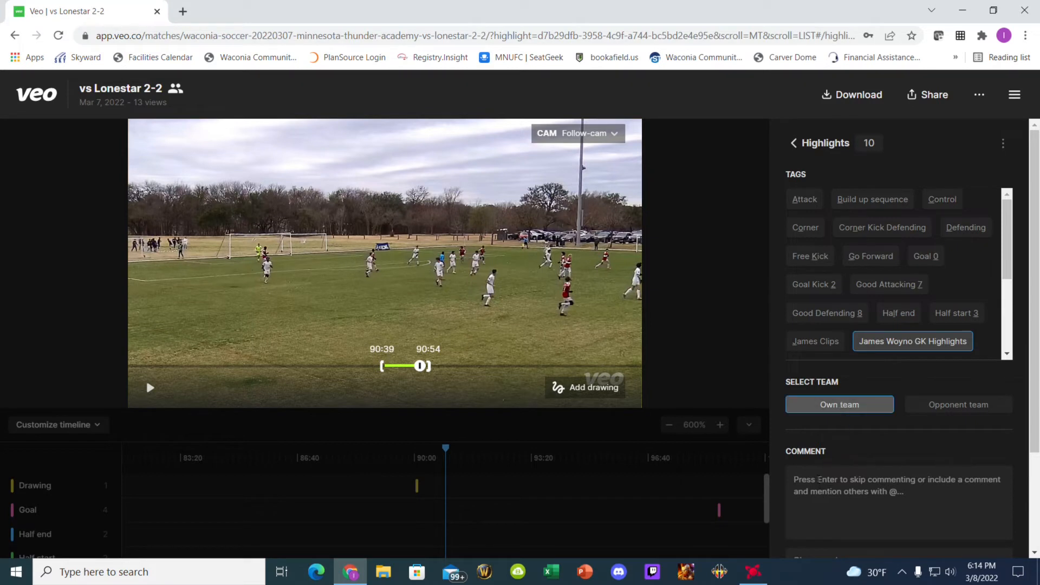
# Step: Write the comment 'Punch save and follow up 2nd diving save.'
pyautogui.click(818, 481)
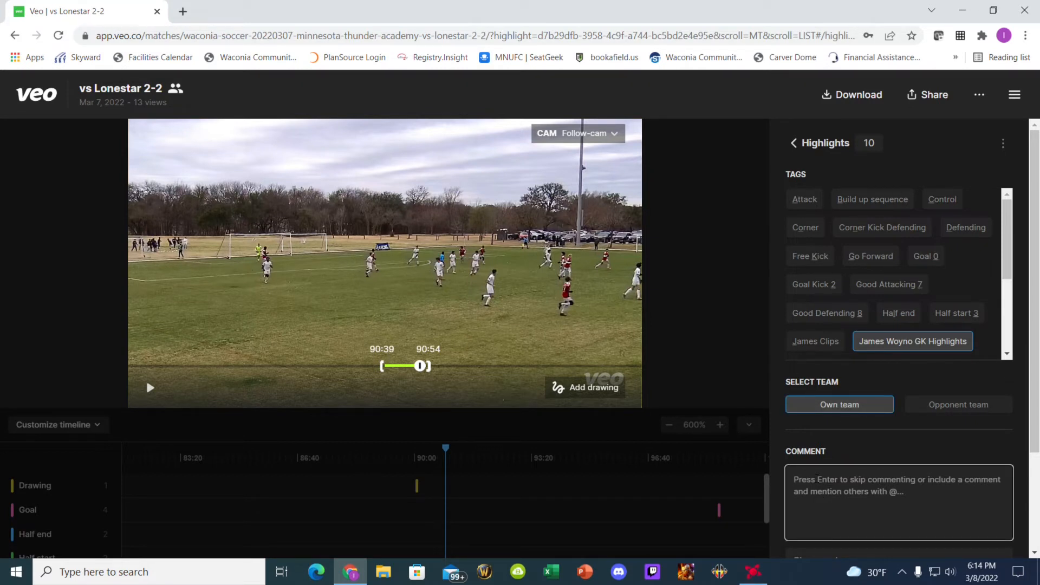
pyautogui.write('Goo')
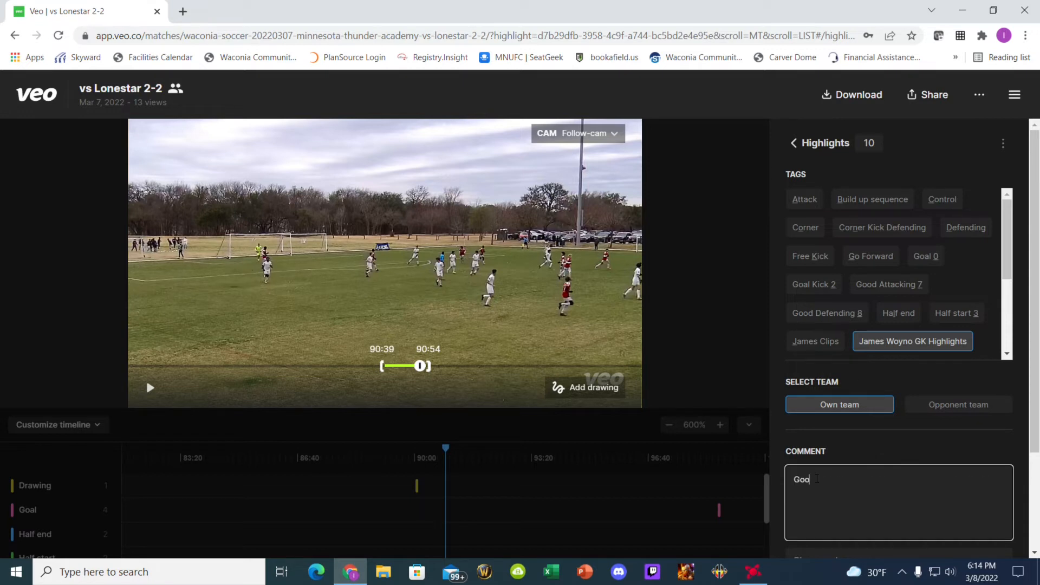
pyautogui.press('BackSpace')
pyautogui.press('BackSpace')
pyautogui.write('Pu')
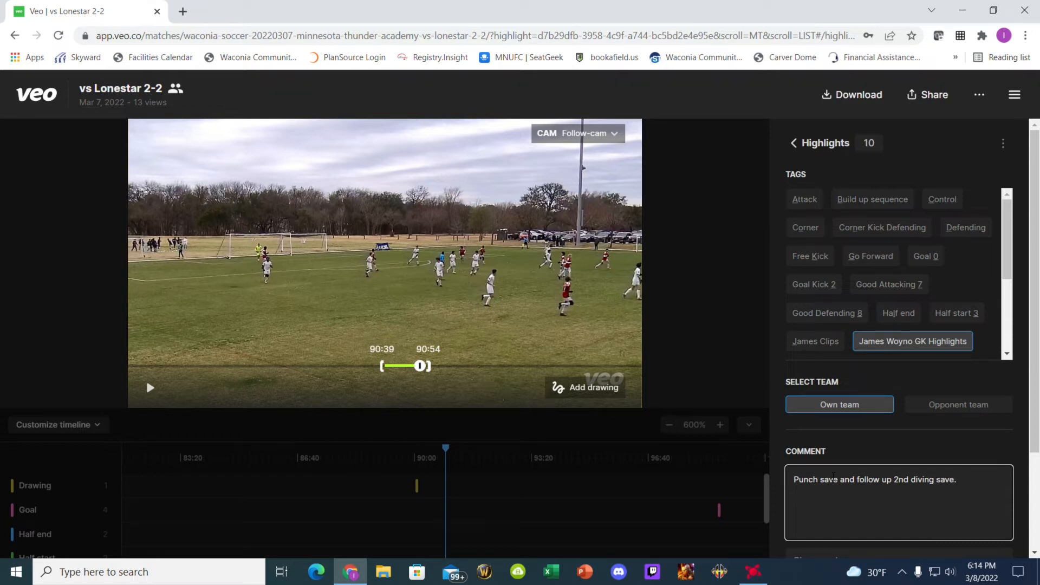
# Step: Tag one player and save the 90:39 goalkeeper highlight
pyautogui.scroll(-3, 833, 477)
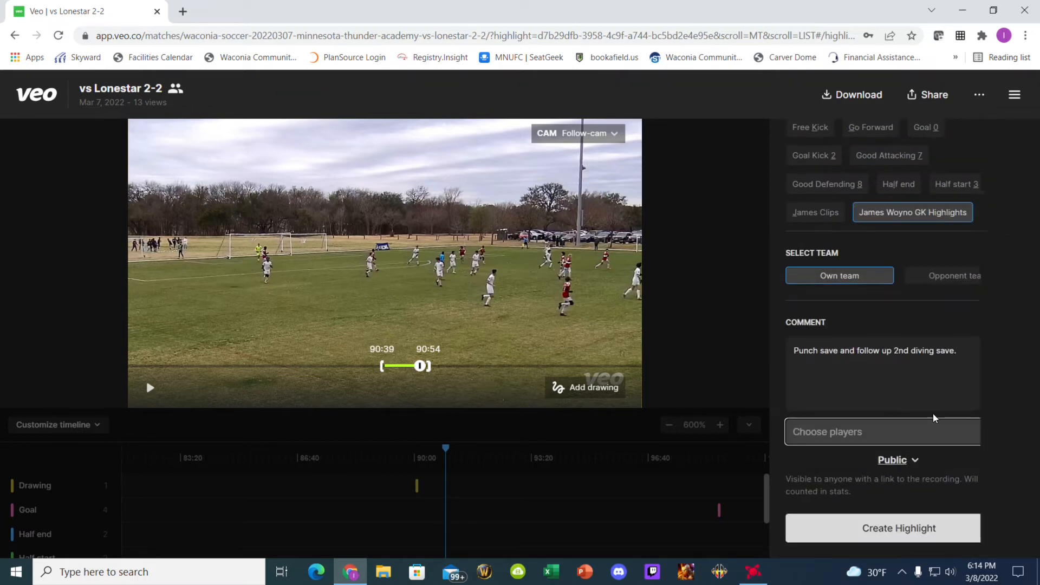
pyautogui.click(932, 427)
pyautogui.scroll(-6, 888, 402)
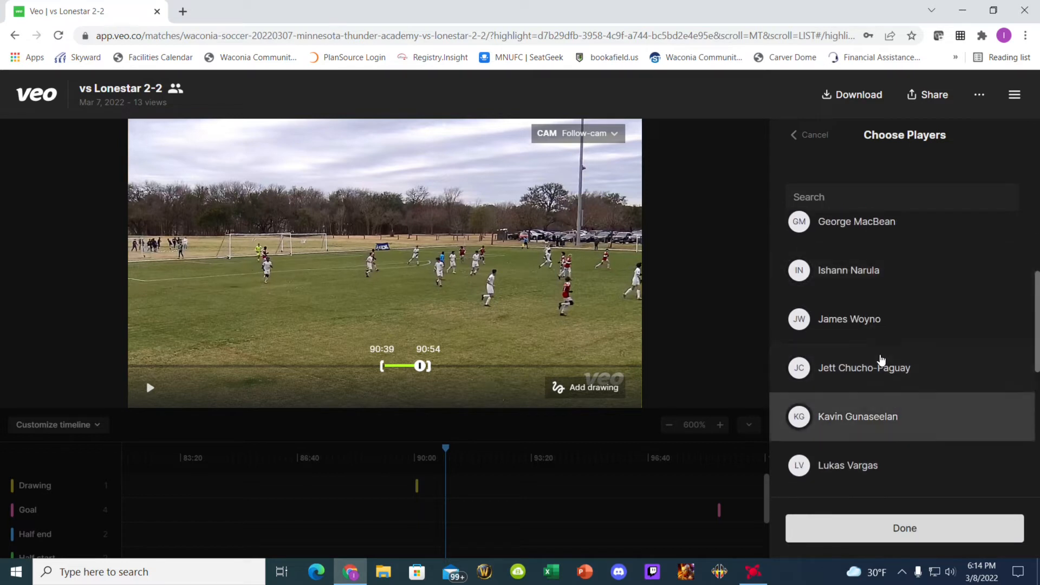
pyautogui.click(881, 527)
pyautogui.click(894, 529)
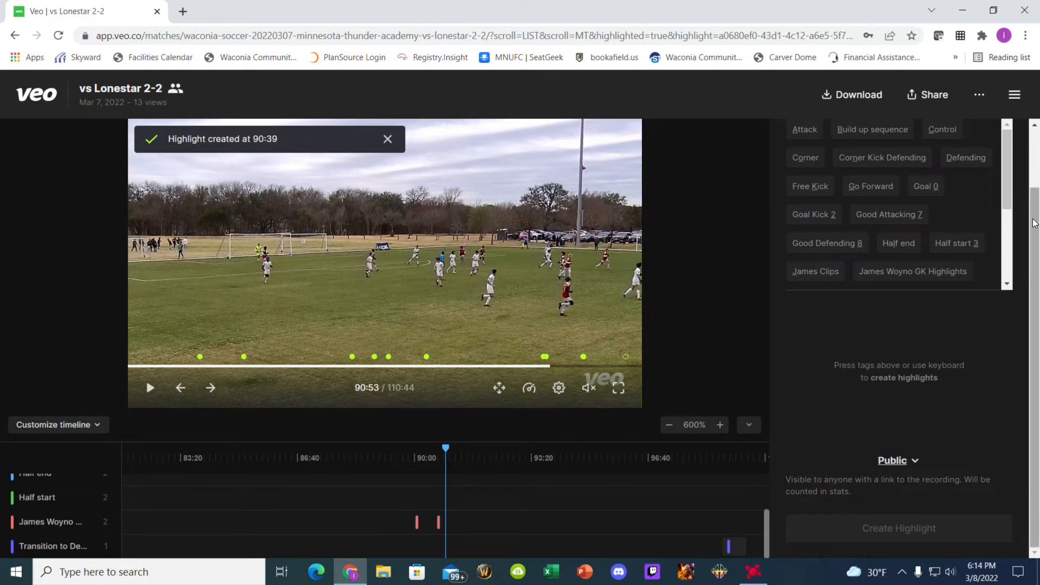
pyautogui.scroll(2, 867, 173)
pyautogui.click(795, 143)
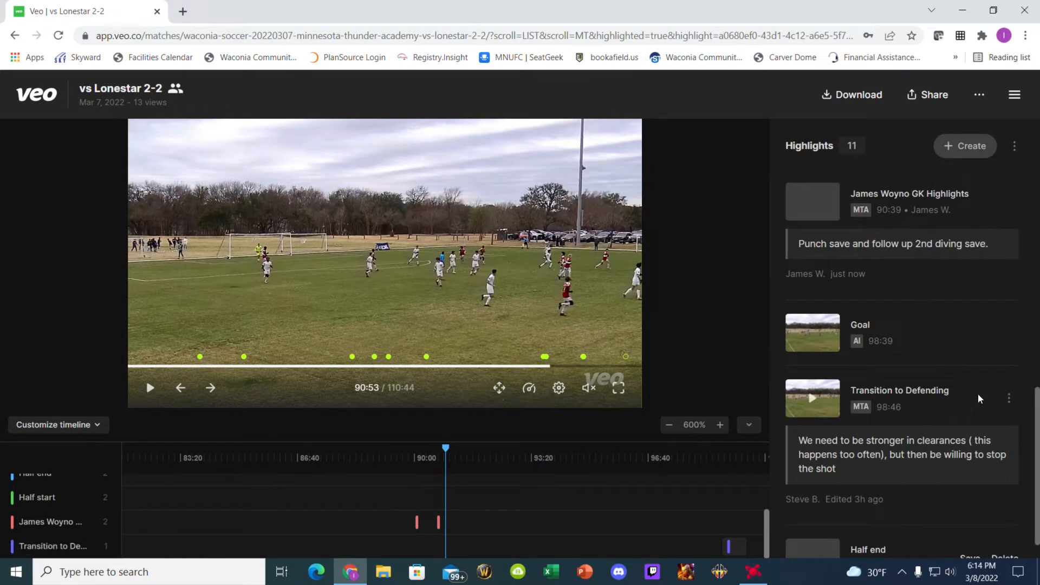
pyautogui.scroll(4, 950, 277)
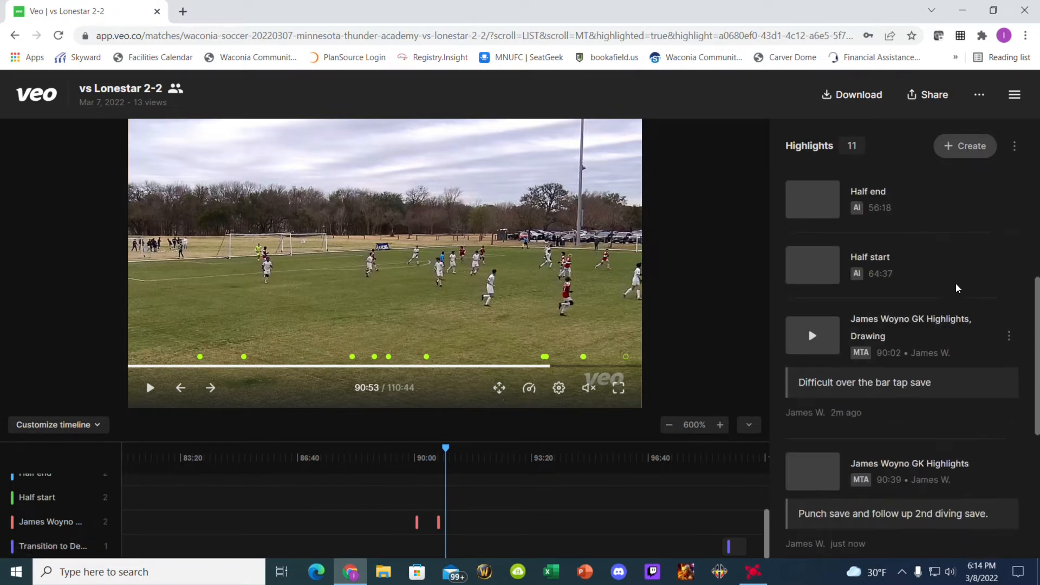
pyautogui.scroll(-1, 973, 336)
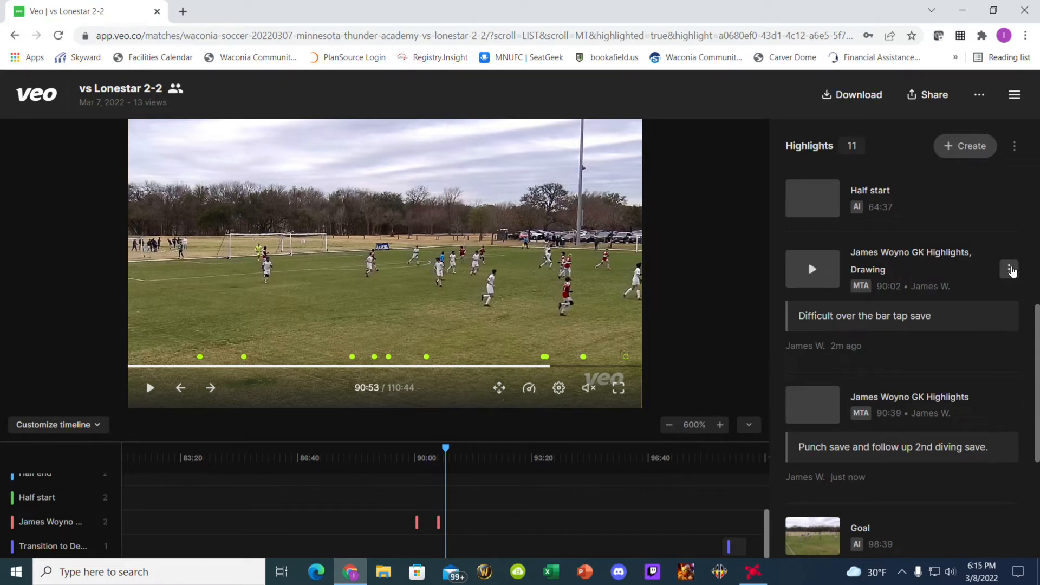
pyautogui.click(1008, 270)
pyautogui.click(1010, 270)
pyautogui.click(1008, 405)
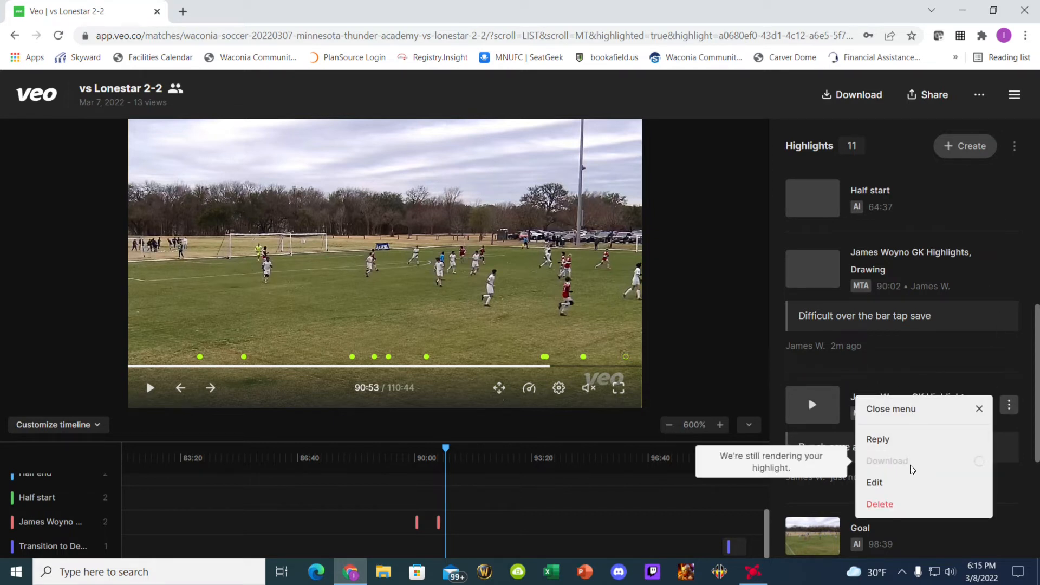
pyautogui.click(1006, 404)
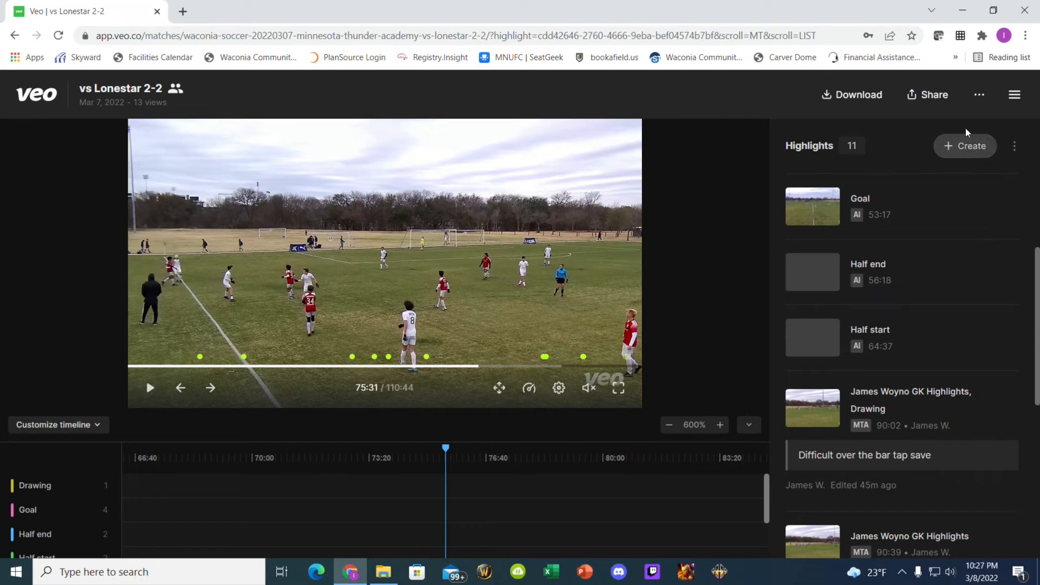
# Step: Create a new highlight tagged Transition into Offense for the own team
pyautogui.click(950, 151)
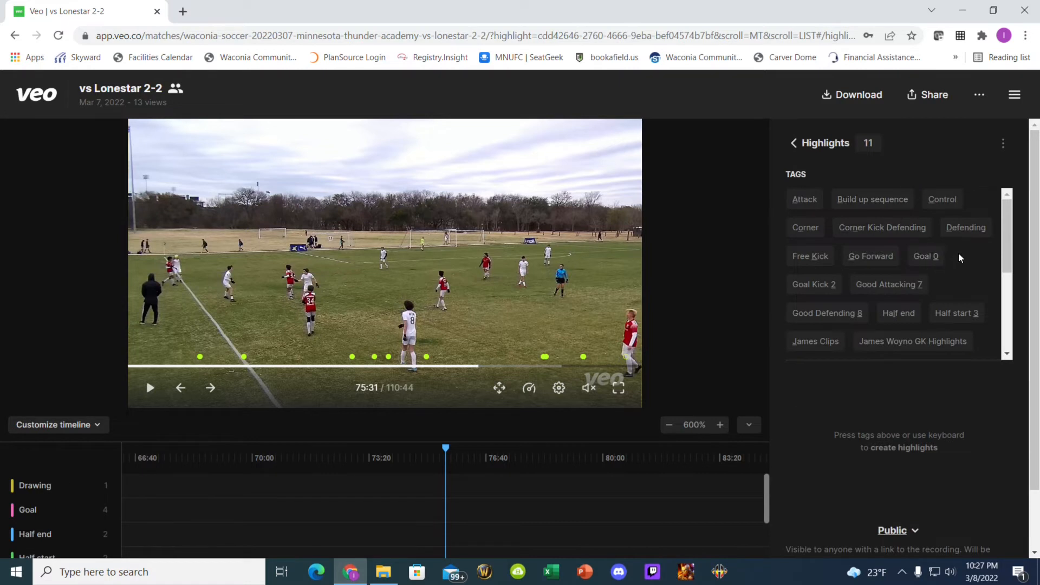
pyautogui.scroll(-5, 952, 271)
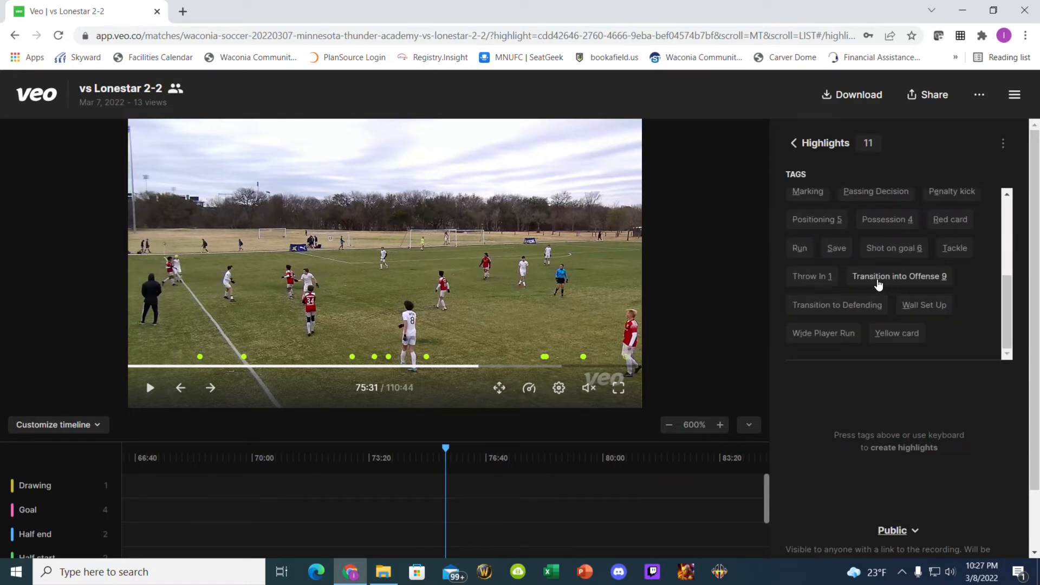
pyautogui.click(879, 277)
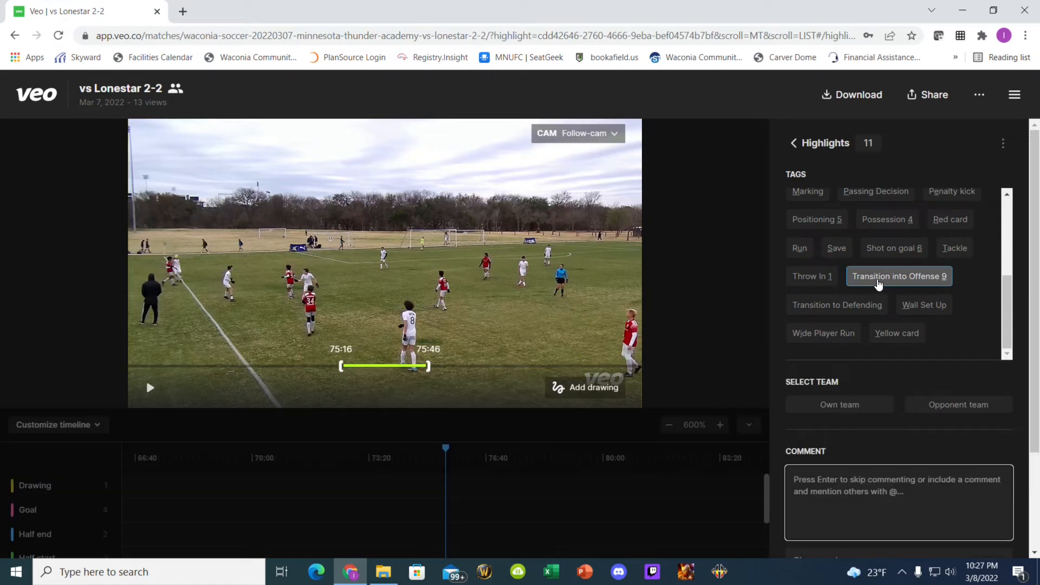
pyautogui.click(828, 405)
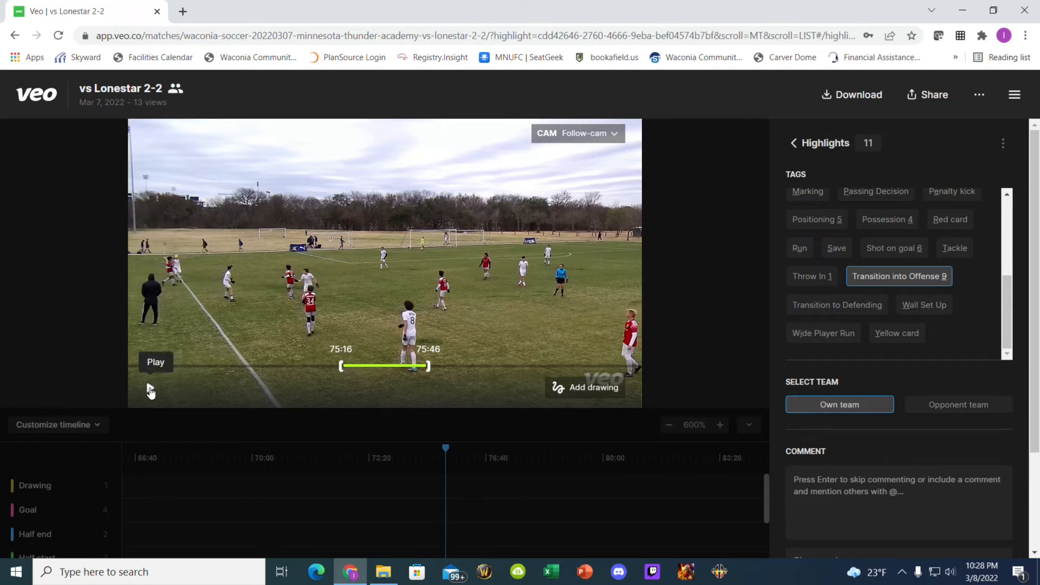
# Step: Trim the clip start to 75:26 and preview the trimmed clip
pyautogui.click(151, 390)
pyautogui.click(151, 388)
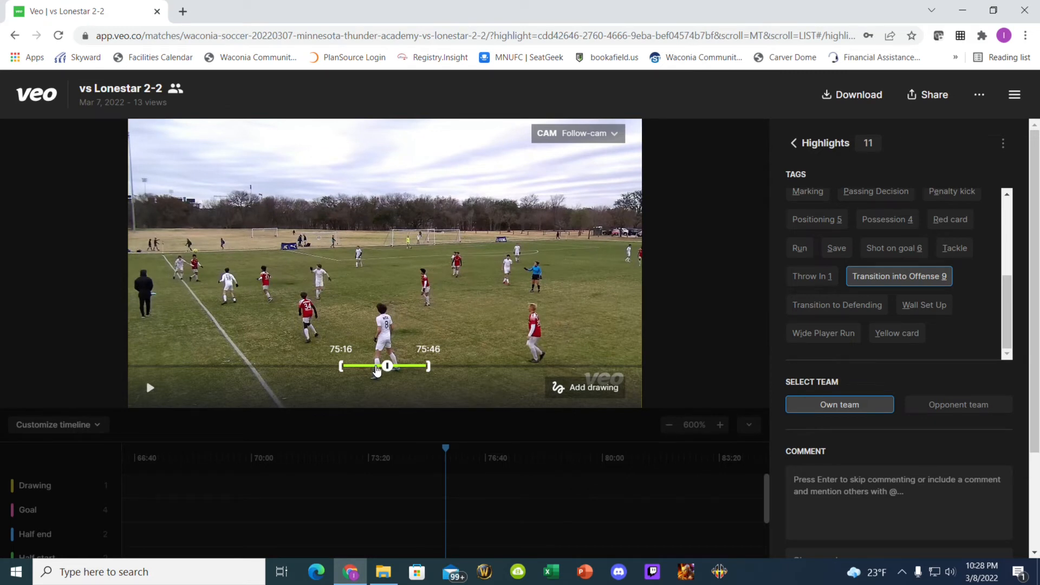
pyautogui.moveTo(340, 367); pyautogui.dragTo(367, 371)
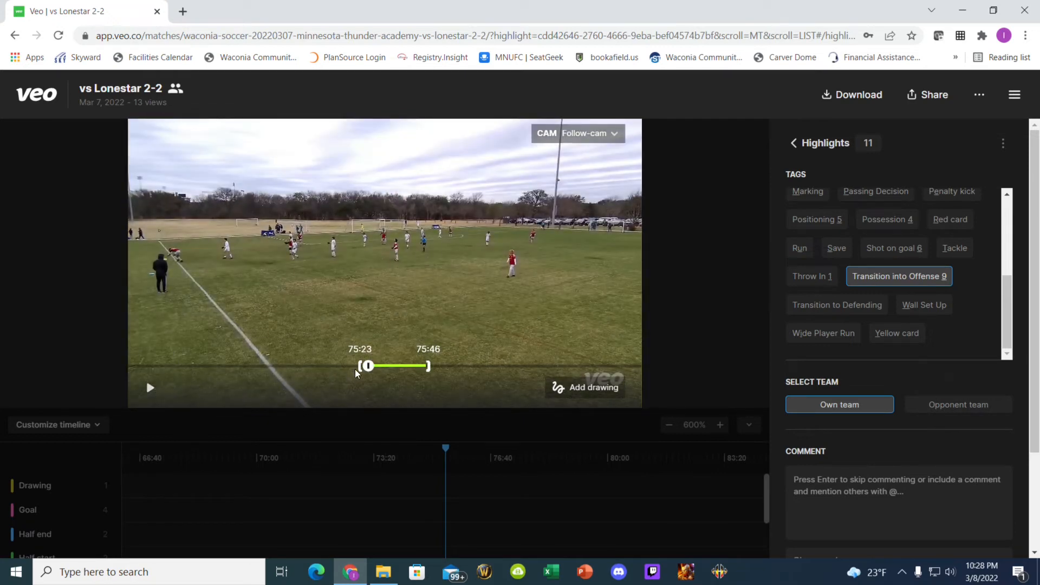
pyautogui.moveTo(366, 372); pyautogui.dragTo(371, 374)
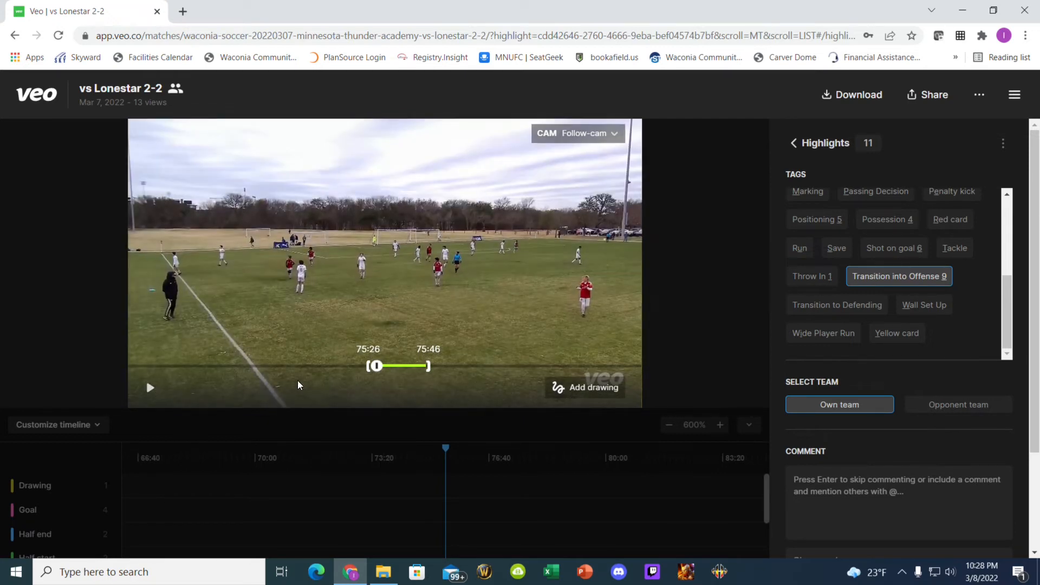
pyautogui.click(150, 389)
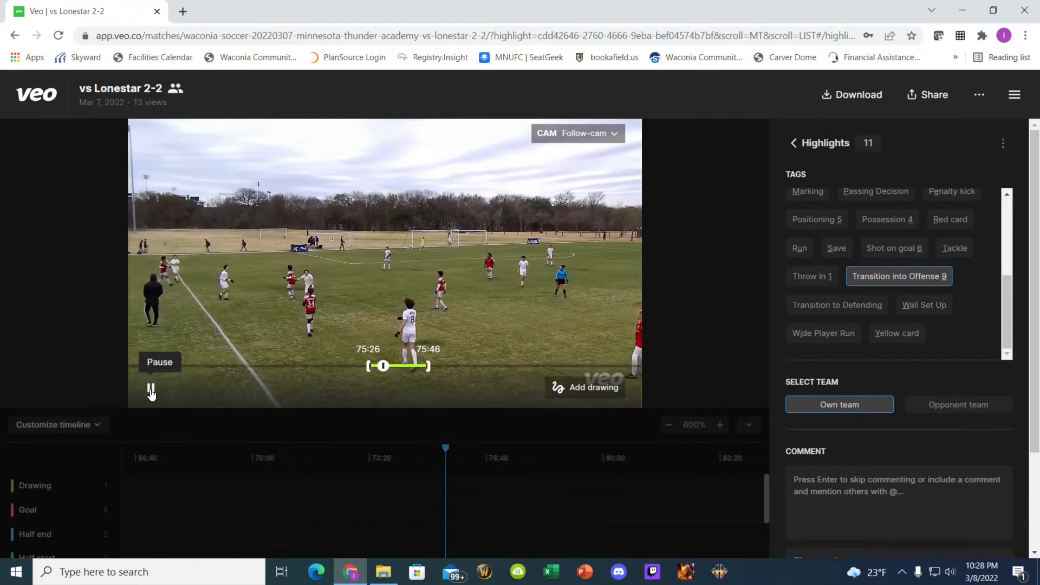
pyautogui.click(151, 391)
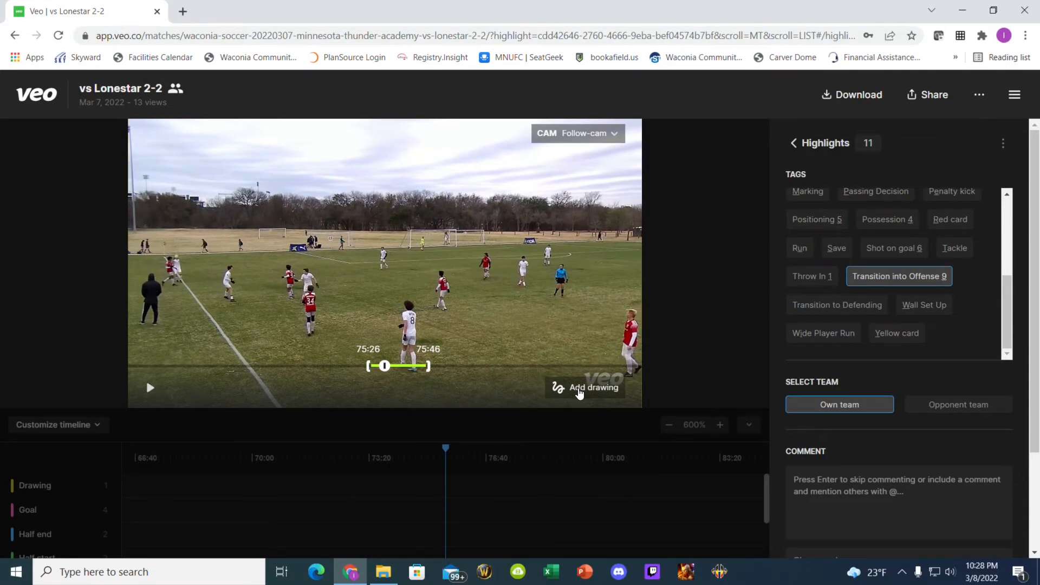
# Step: Draw a white box around the red-shirted player in mid-field on the paused frame
pyautogui.click(579, 390)
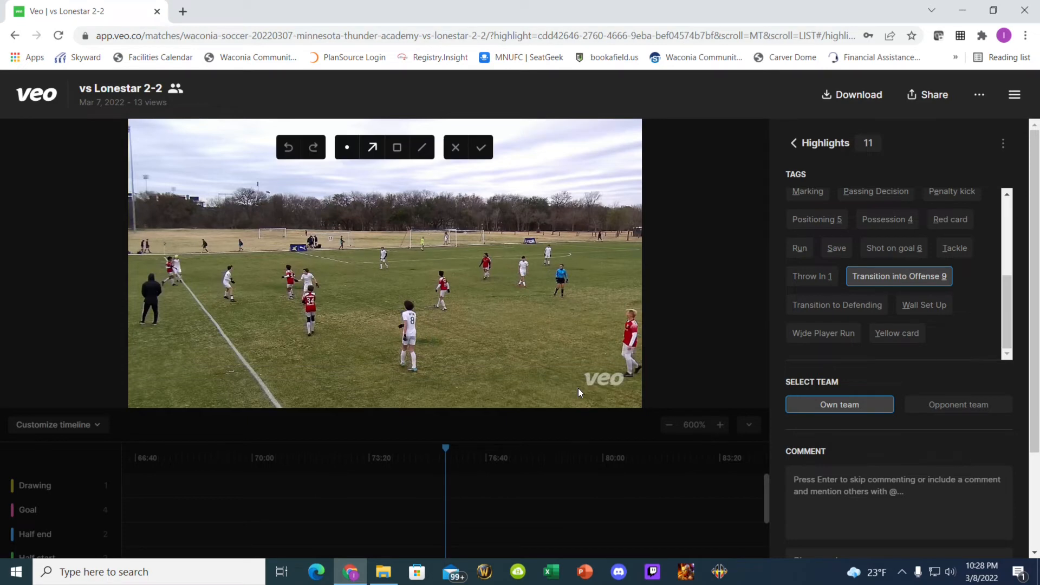
pyautogui.click(397, 148)
pyautogui.moveTo(477, 247); pyautogui.dragTo(491, 254)
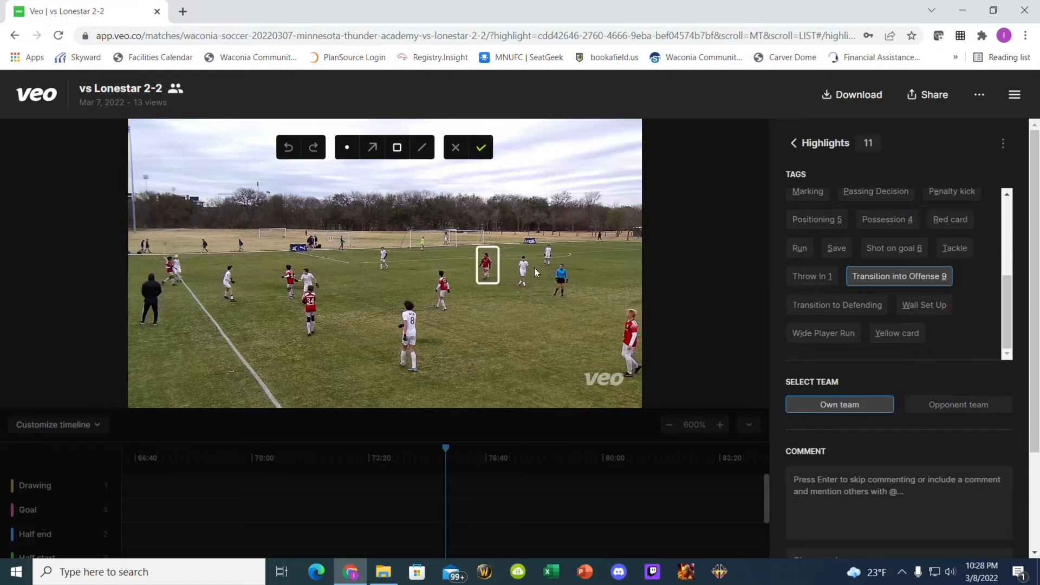
pyautogui.click(804, 479)
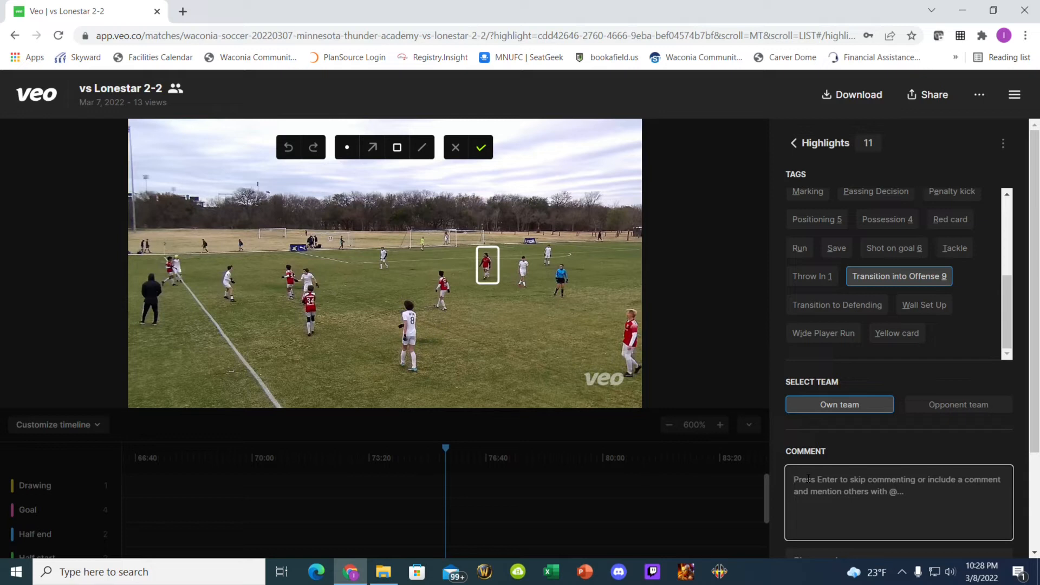
# Step: Write the comment 'How can we keep possession of the ball via team shape?' plus 'White Box: Player hidding behind defender?'
pyautogui.write('Hi')
pyautogui.write('ow can we ')
pyautogui.write('keep possession o')
pyautogui.write('f the ball')
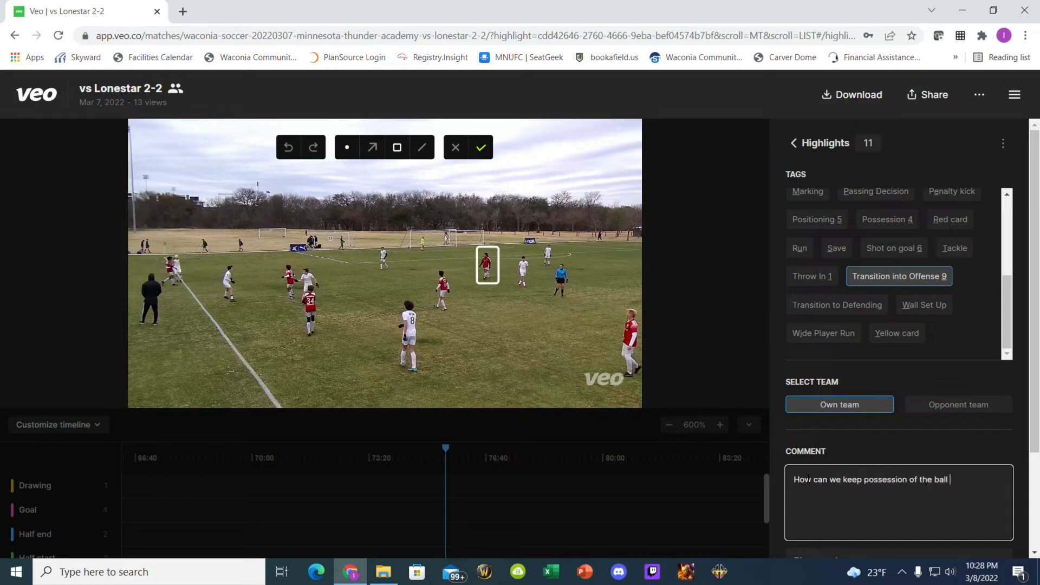
pyautogui.write(' via teams')
pyautogui.press('BackSpace')
pyautogui.write('shape?')
pyautogui.press('Return')
pyautogui.write('White Box: P')
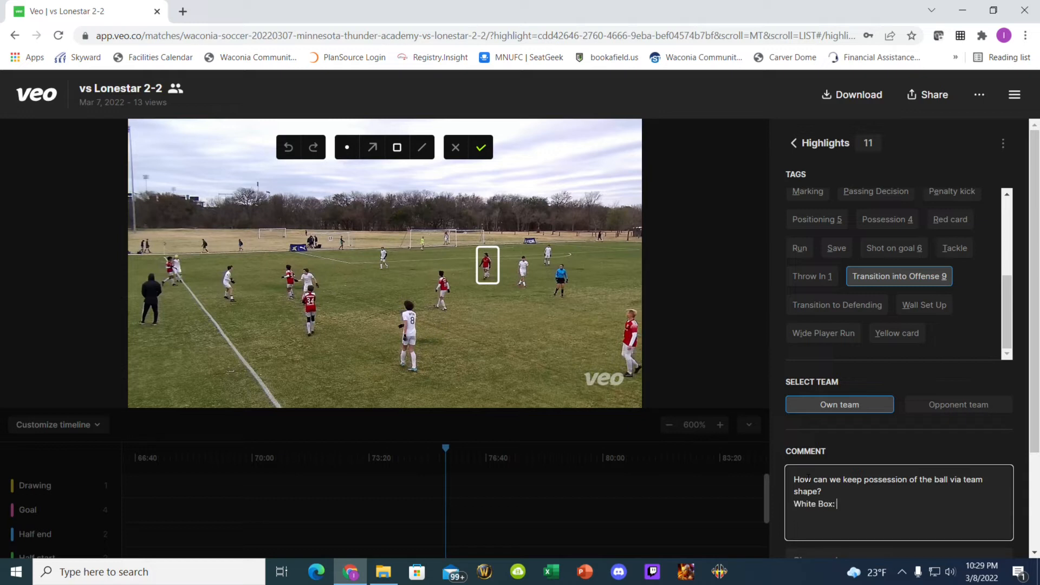
pyautogui.write('layer hidding behind defender?')
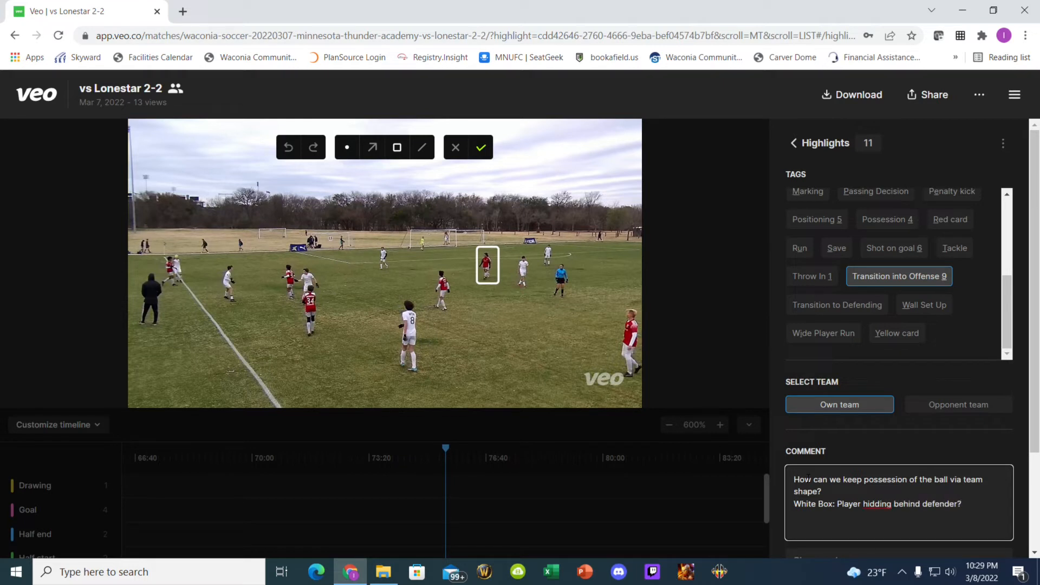
# Step: Switch the drawing colour to orange and mark a far-side player with a box and arrow
pyautogui.click(349, 151)
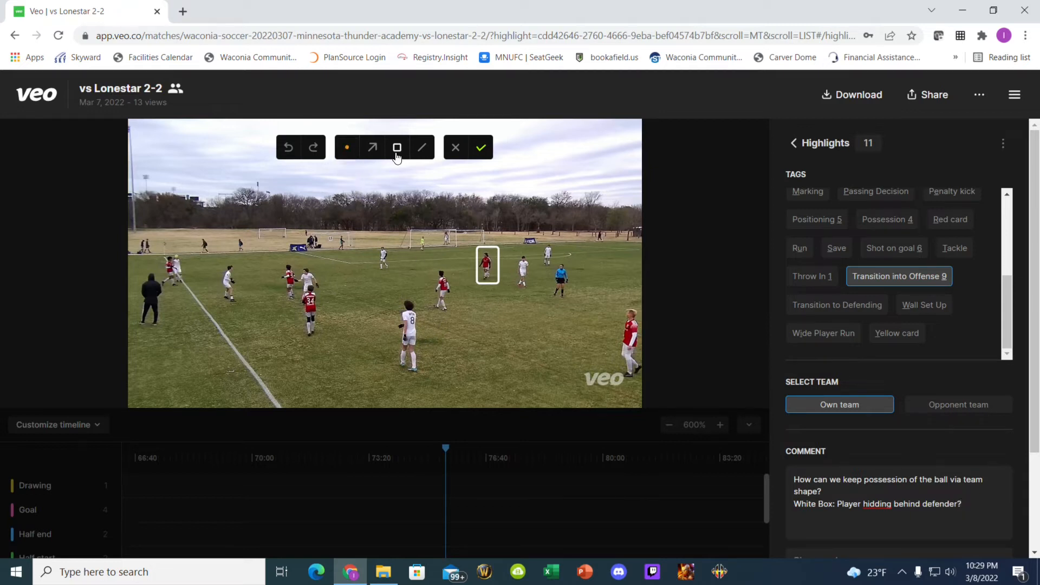
pyautogui.click(378, 242)
pyautogui.click(372, 147)
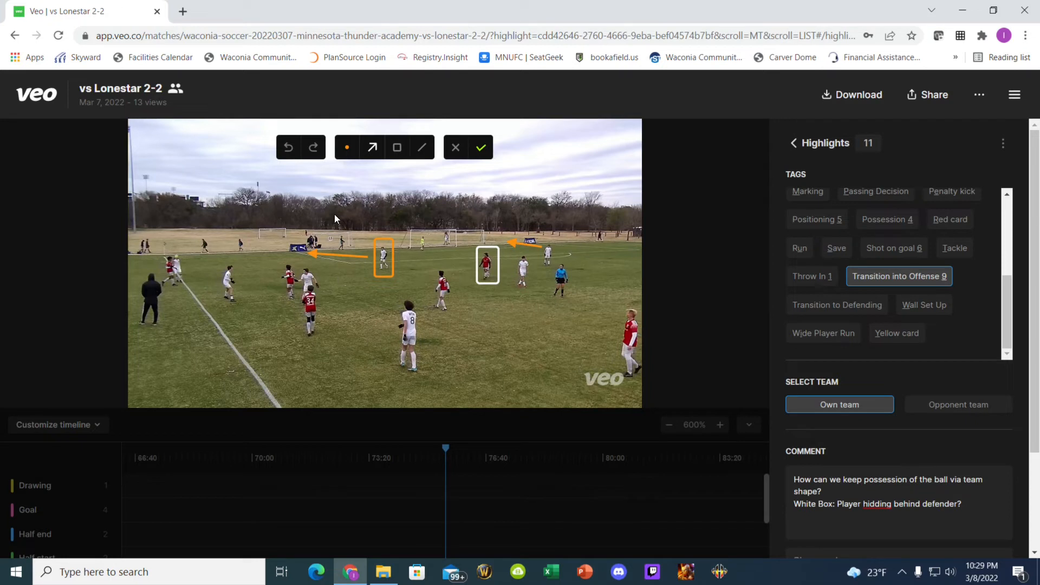
# Step: Mark the left player with a blue box and a short blue line below
pyautogui.click(347, 148)
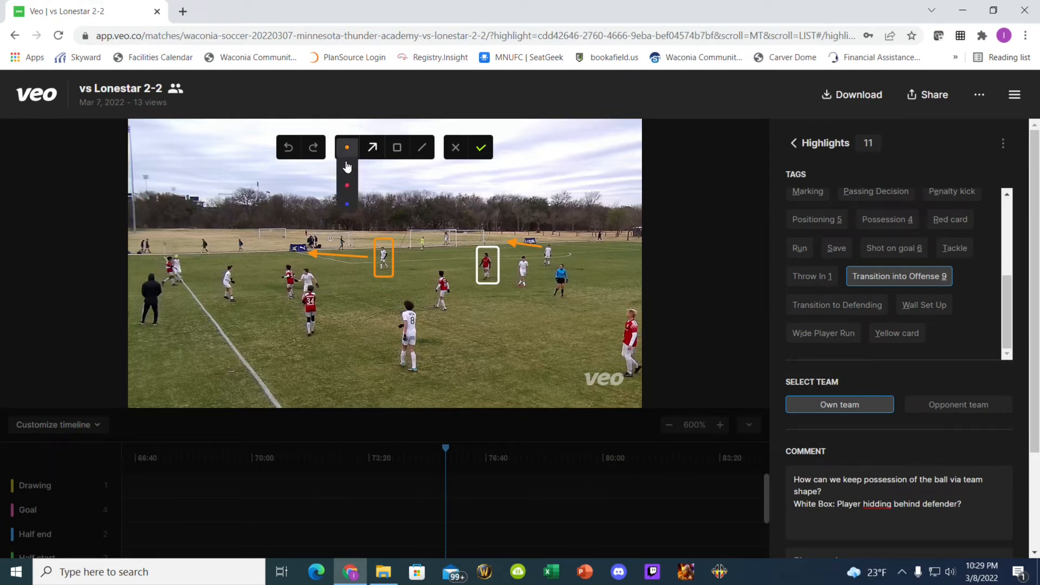
pyautogui.click(347, 204)
pyautogui.click(397, 148)
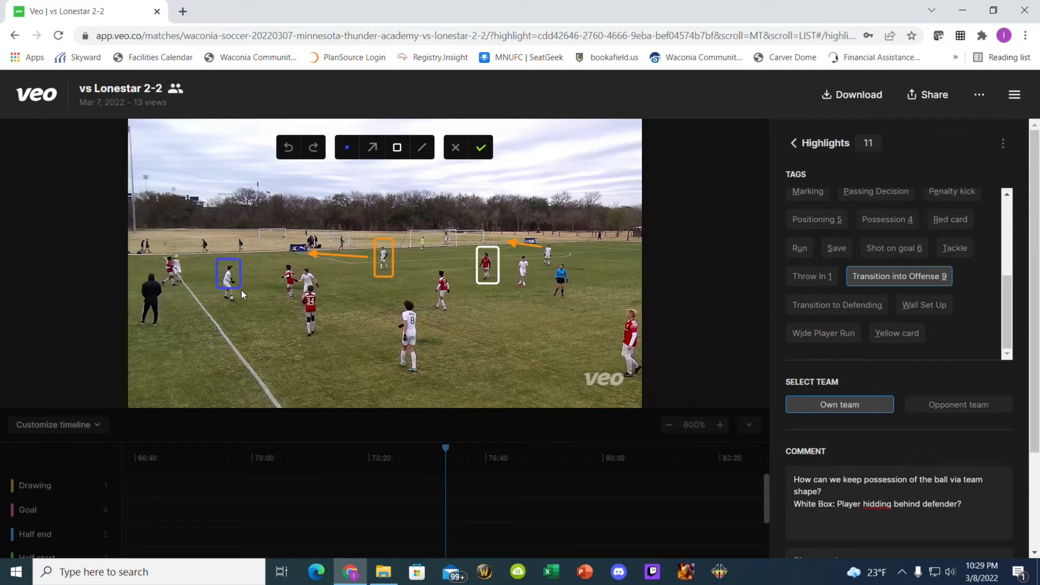
pyautogui.click(414, 157)
pyautogui.moveTo(219, 310); pyautogui.dragTo(210, 324)
# Step: Draw a red box around player 8 and a red arrow toward the touchline
pyautogui.click(396, 152)
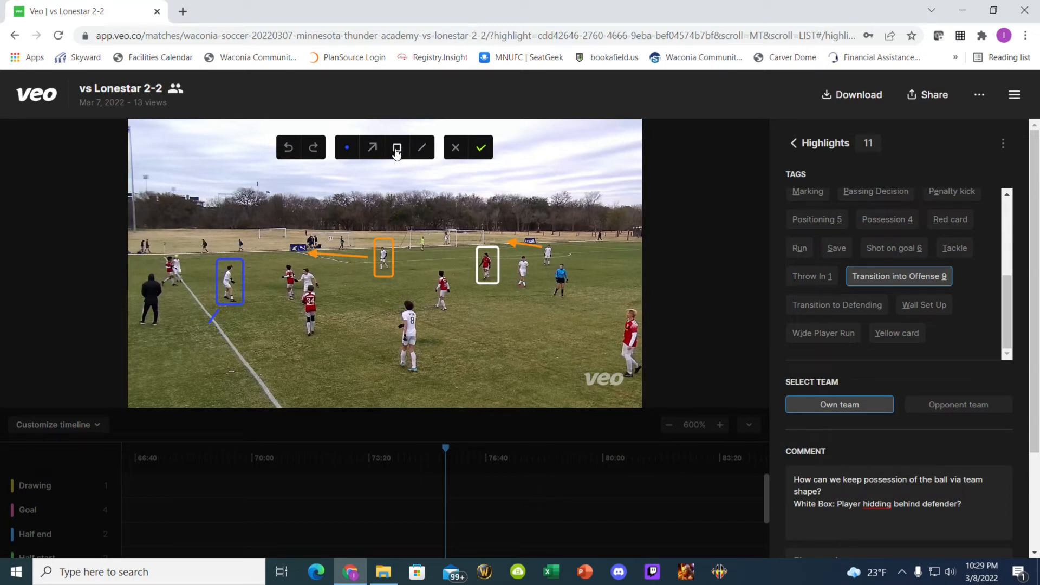
pyautogui.click(347, 148)
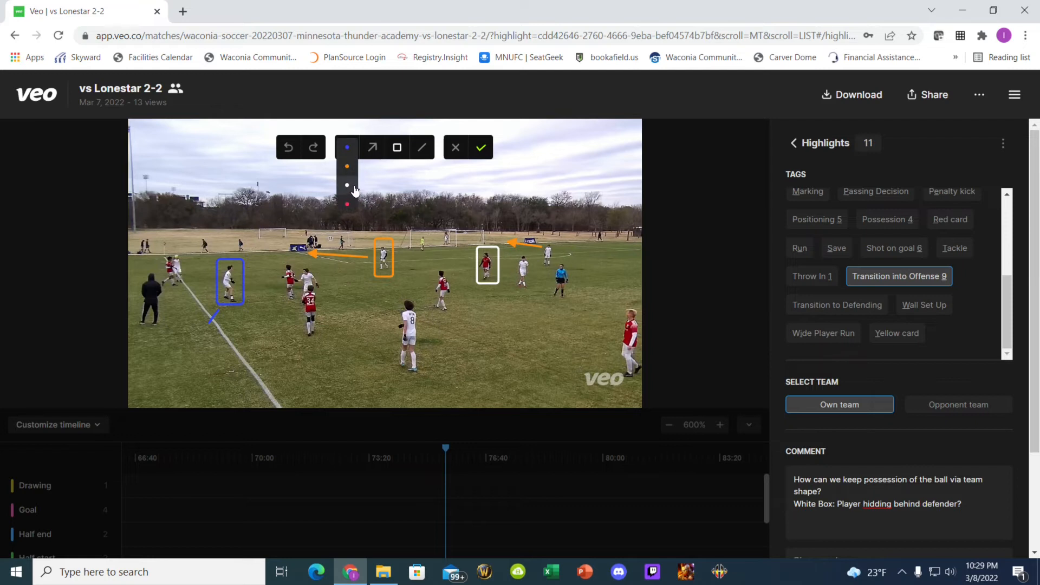
pyautogui.click(346, 204)
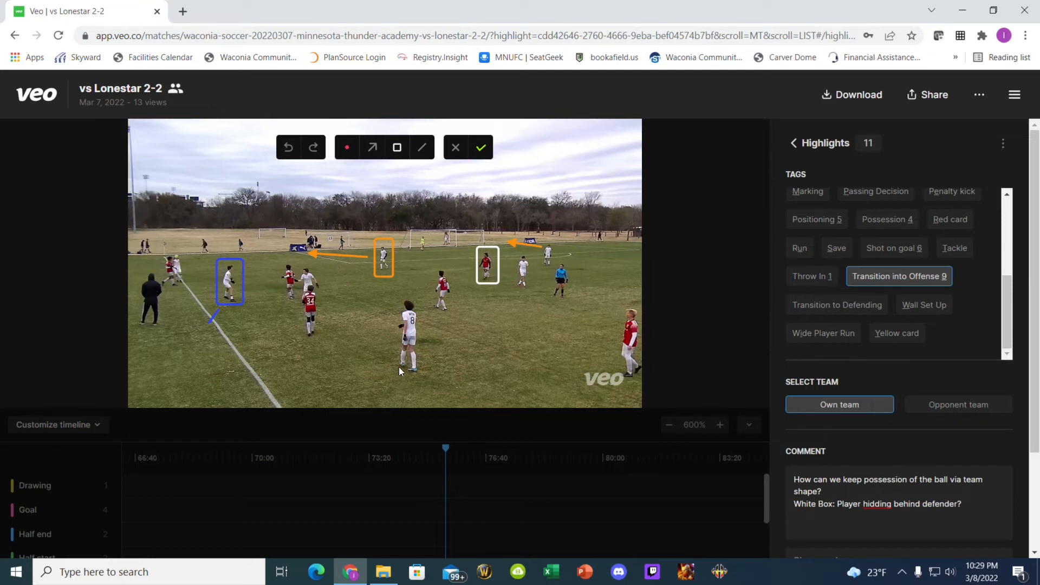
pyautogui.moveTo(337, 375)
pyautogui.mouseDown()
pyautogui.moveTo(384, 354)
pyautogui.moveTo(431, 294)
pyautogui.mouseUp()
pyautogui.click(373, 149)
pyautogui.moveTo(392, 357); pyautogui.dragTo(381, 361)
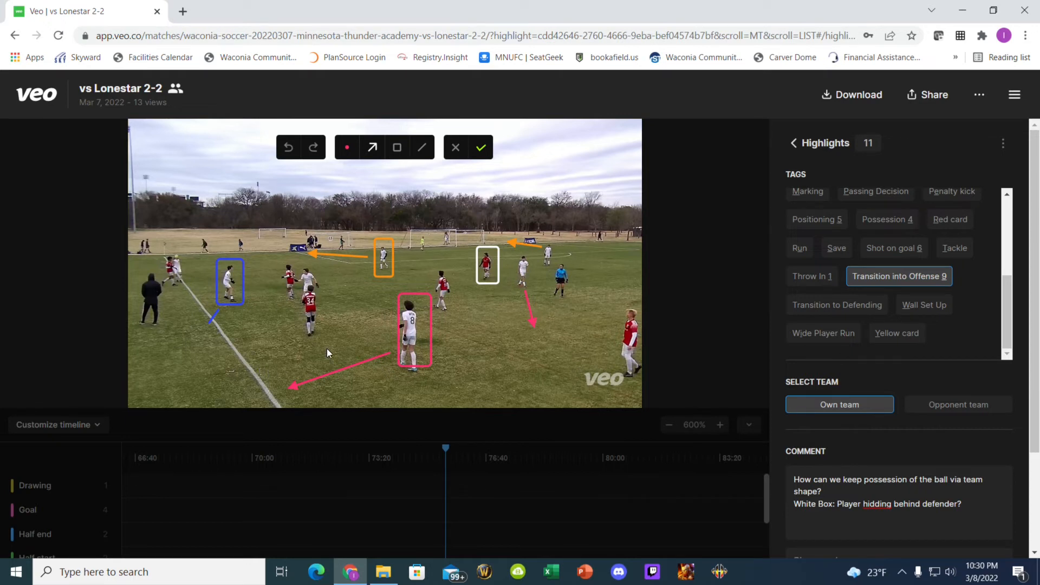
# Step: Append the Orange drop-option question and Red note about forward and attacking center mid to the comment
pyautogui.click(973, 508)
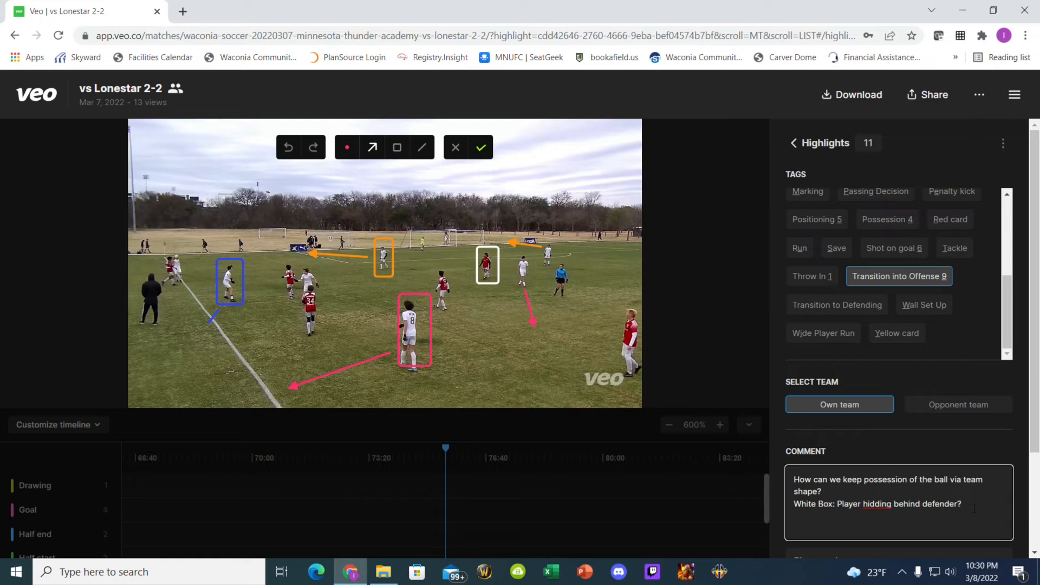
pyautogui.write('Orange: can defenders provide a a')
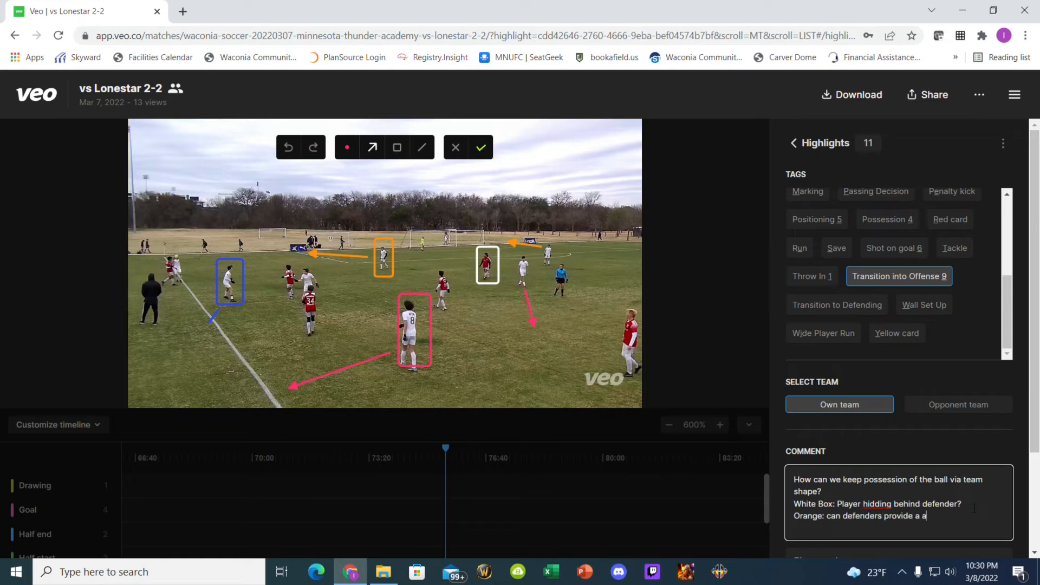
pyautogui.write('rop option?')
pyautogui.write('Red: Ca')
pyautogui.write('n forward and')
pyautogui.write(' attacking ')
pyautogui.write('ce')
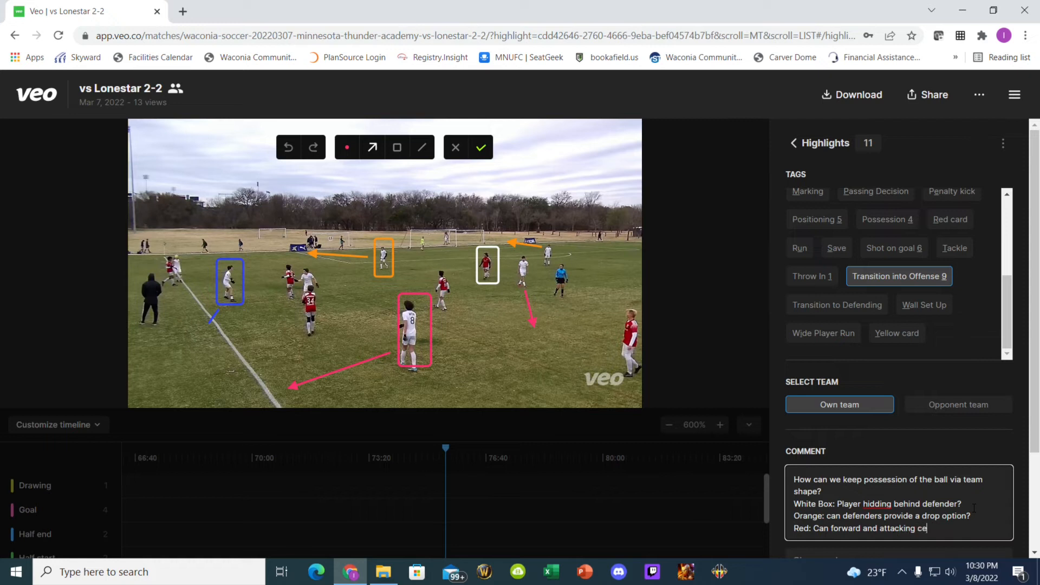
pyautogui.write('nter mid move to popen space')
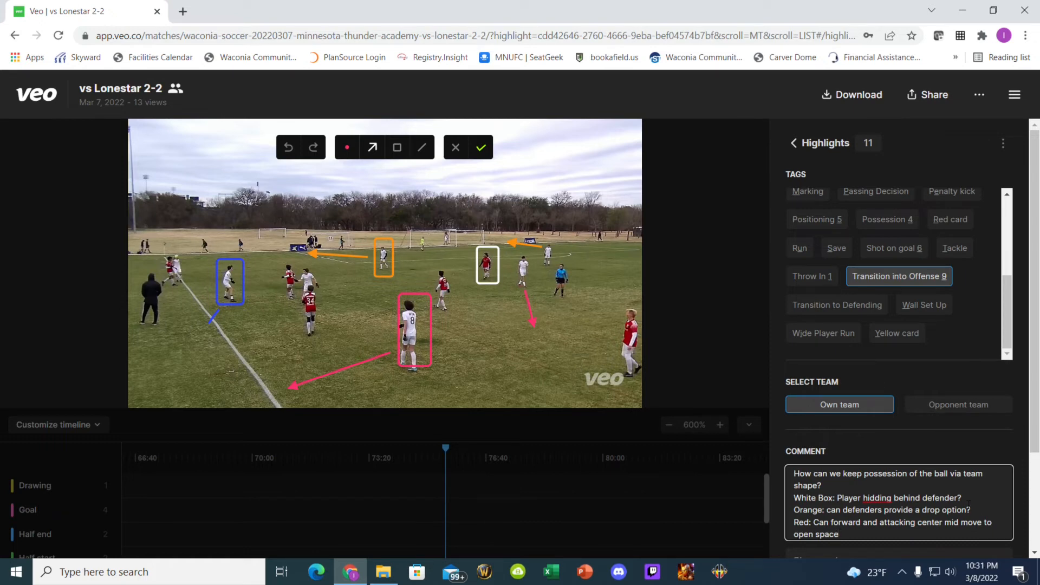
pyautogui.scroll(-2, 893, 432)
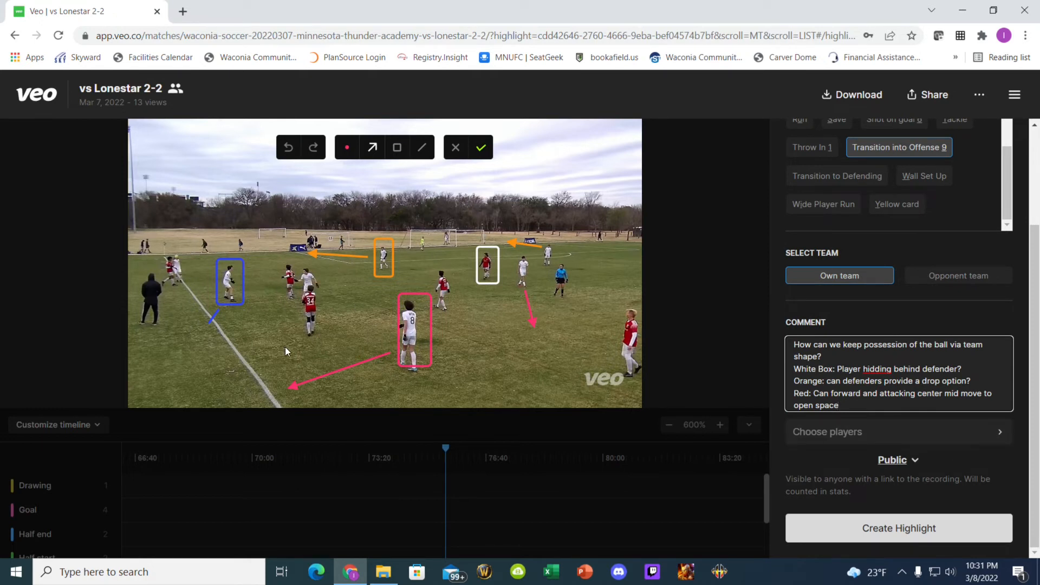
# Step: Tag six players from the player list and return to the highlight form
pyautogui.click(996, 436)
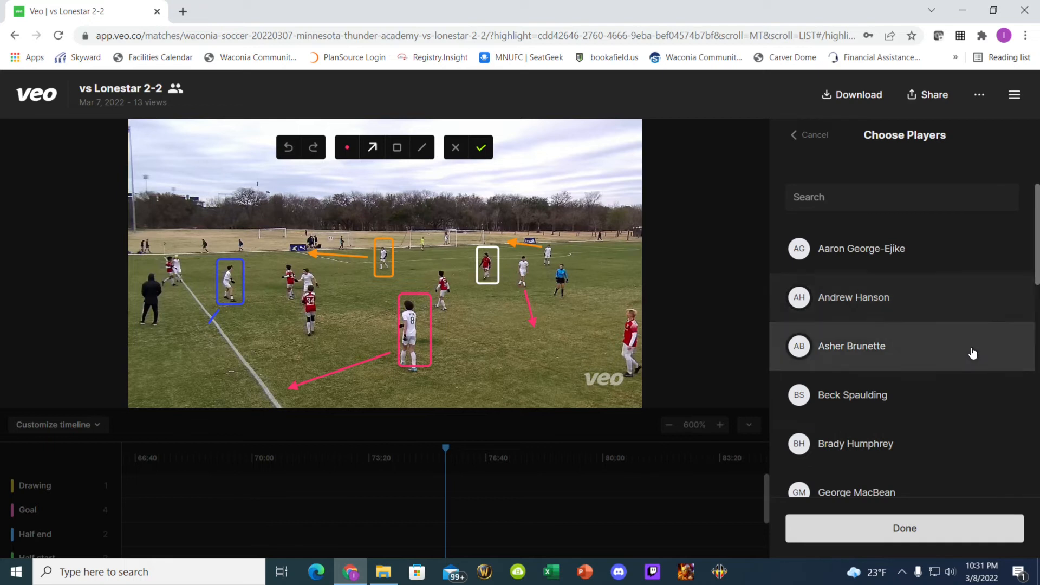
pyautogui.scroll(-4, 975, 379)
pyautogui.scroll(-5, 980, 408)
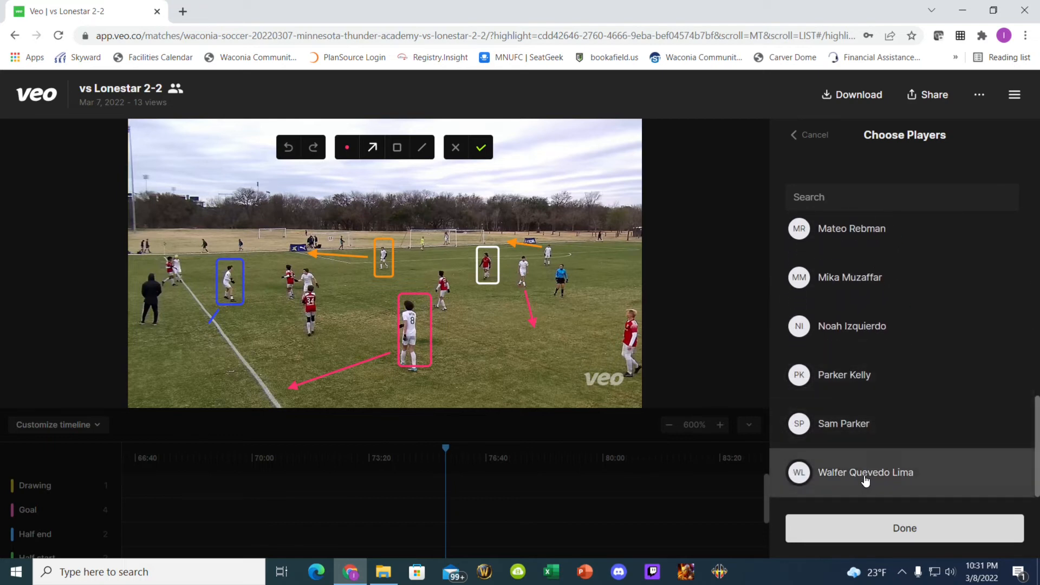
pyautogui.click(838, 428)
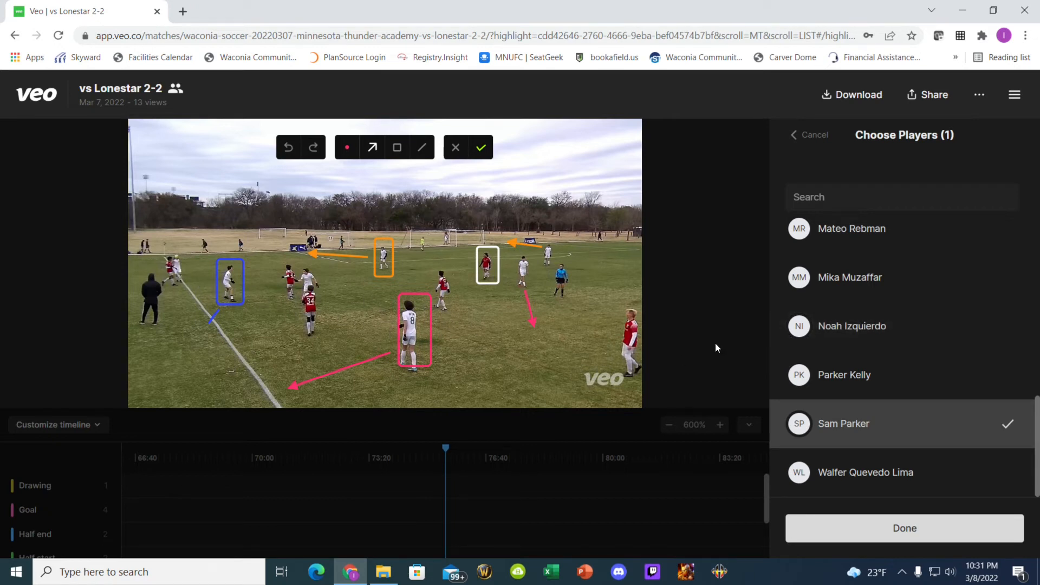
pyautogui.click(860, 242)
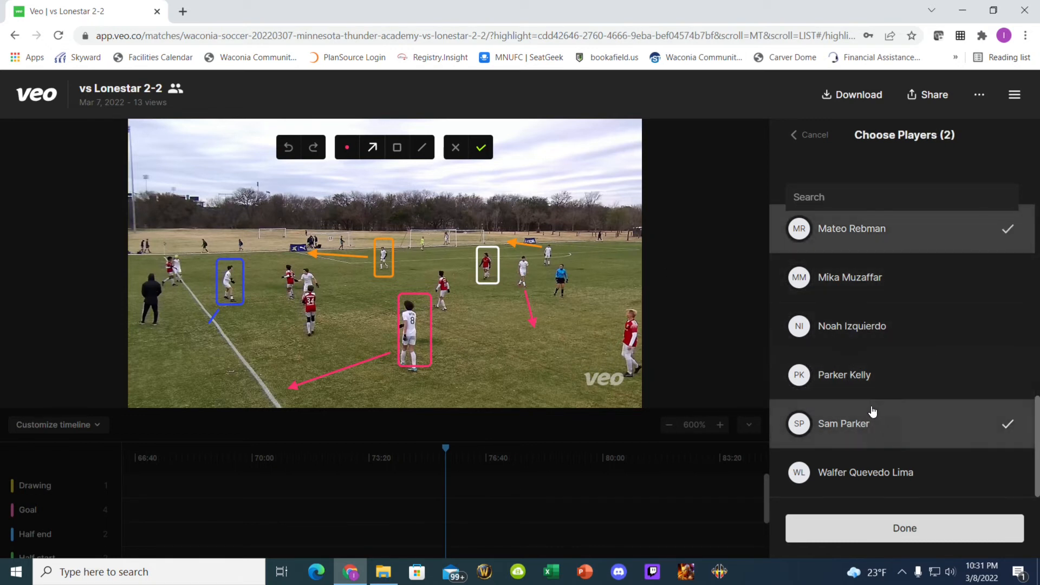
pyautogui.click(854, 379)
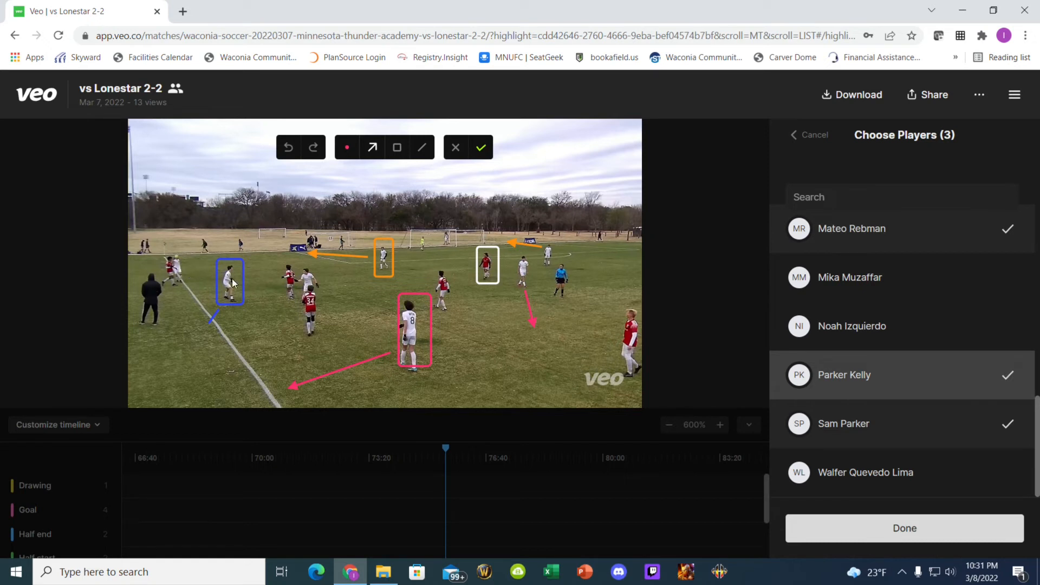
pyautogui.click(865, 327)
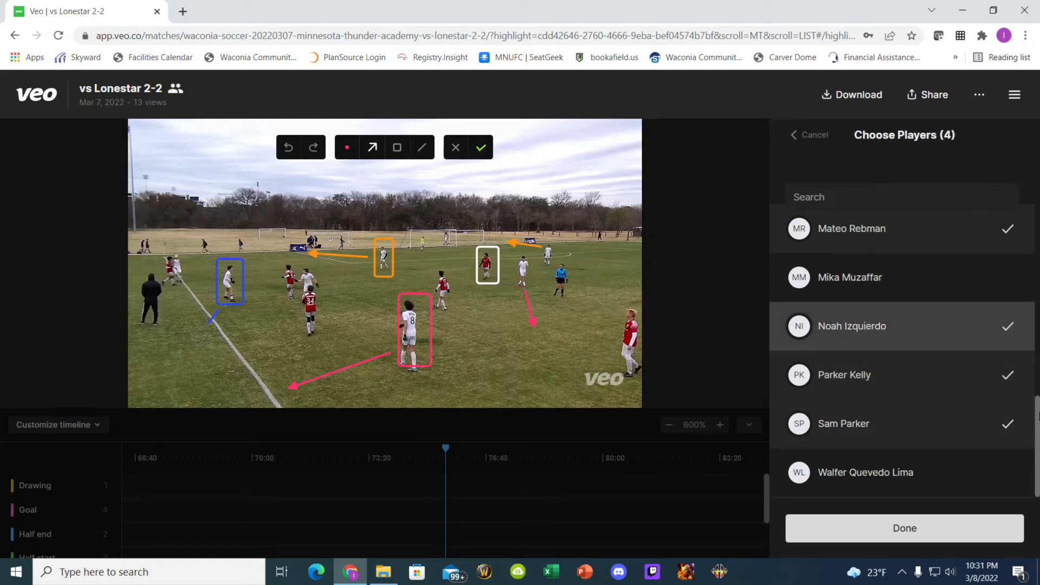
pyautogui.click(831, 477)
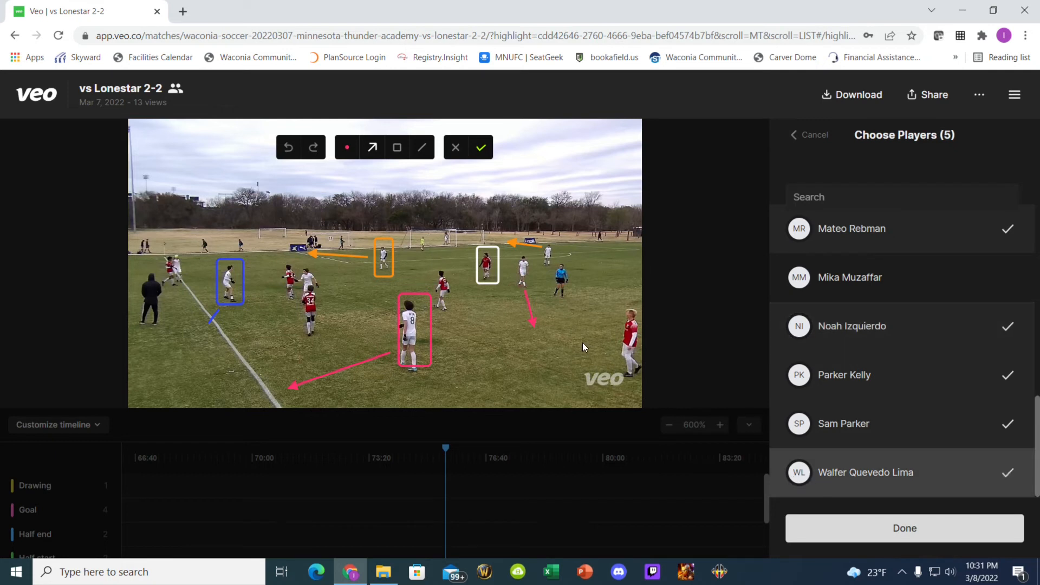
pyautogui.moveTo(1034, 475); pyautogui.dragTo(1034, 404)
pyautogui.click(854, 325)
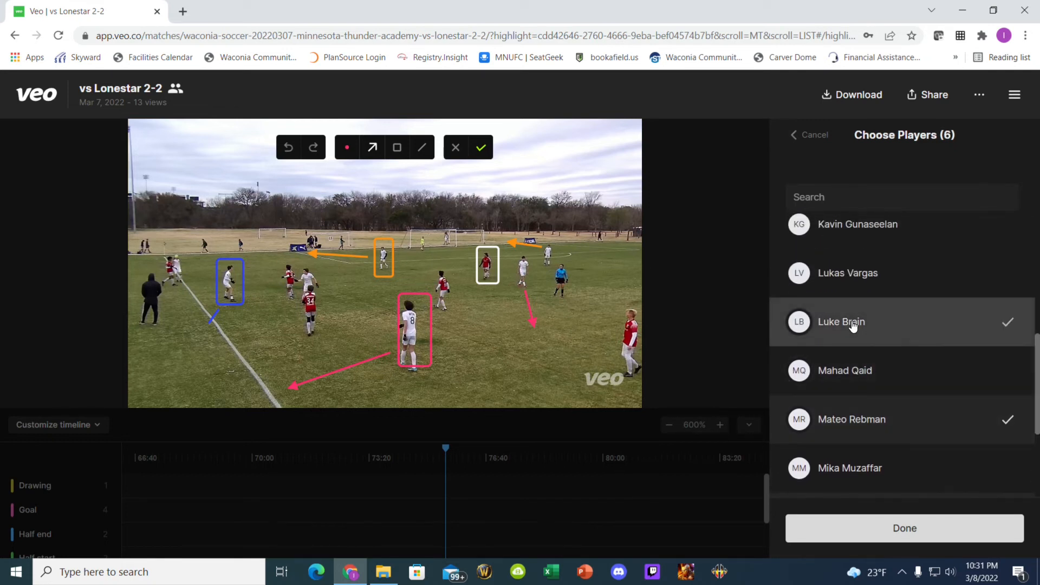
pyautogui.scroll(-4, 1038, 361)
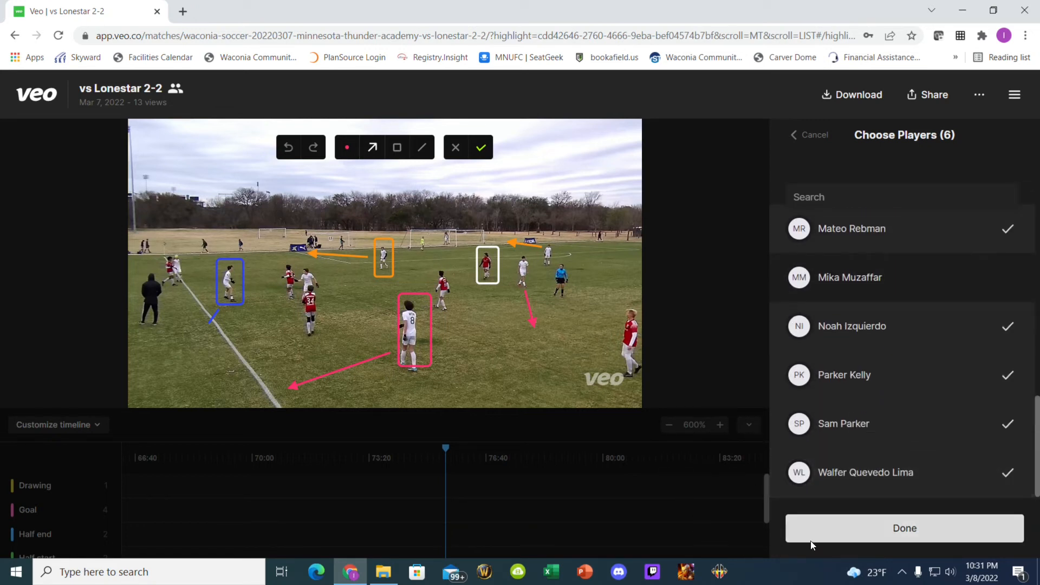
pyautogui.click(884, 531)
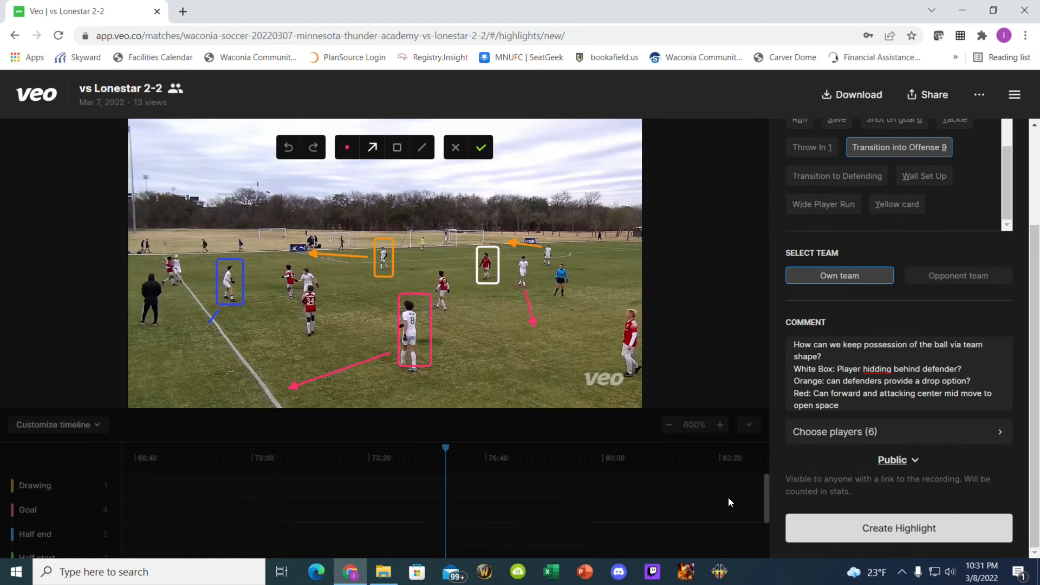
# Step: Confirm the drawings, create the Transition into Offense highlight, and return to the highlights list
pyautogui.click(481, 147)
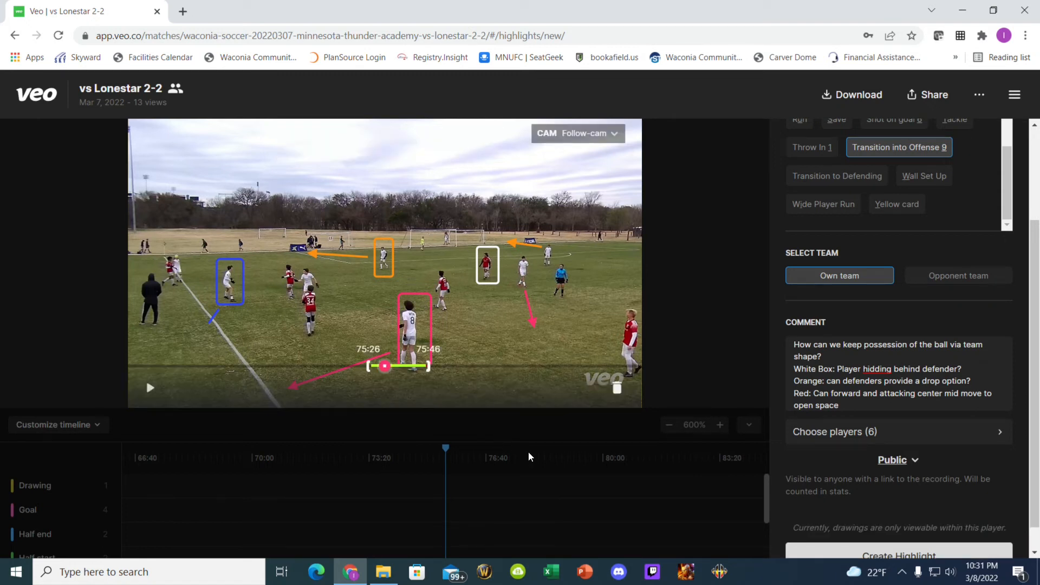
pyautogui.click(899, 555)
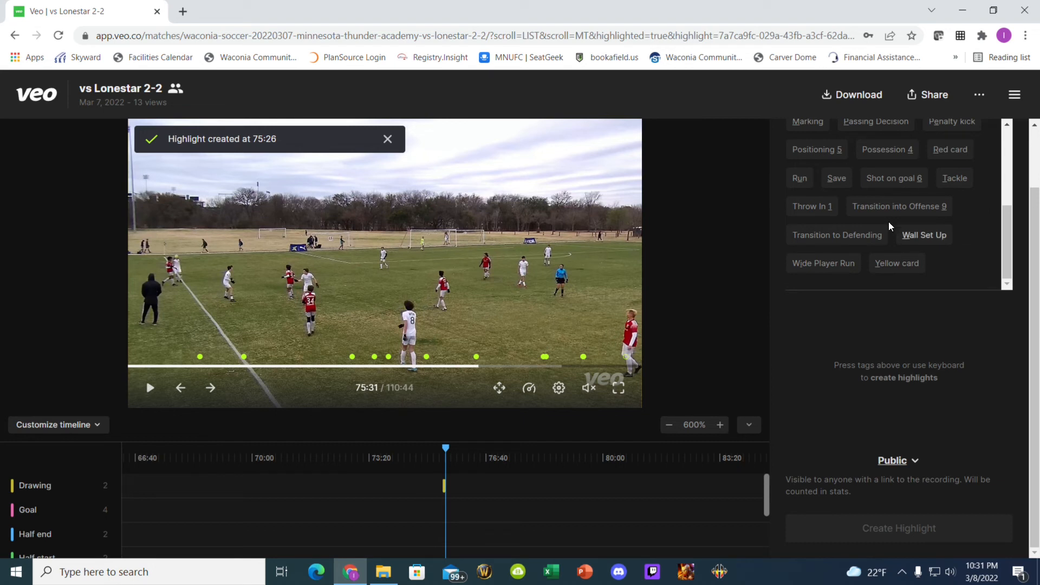
pyautogui.scroll(1, 1032, 222)
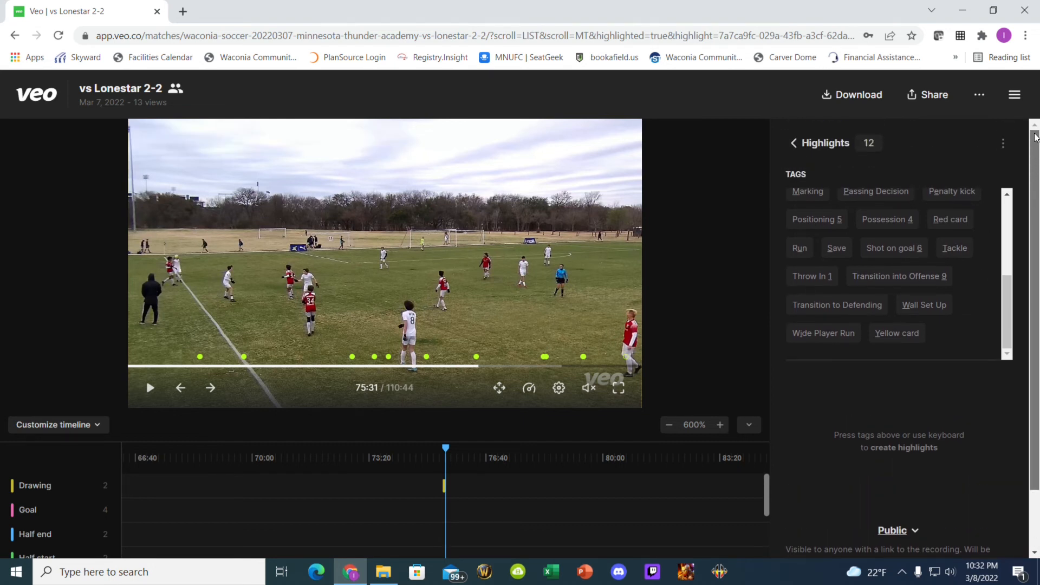
pyautogui.click(794, 143)
# Step: Play the new highlight from 75:26 and pause it
pyautogui.click(150, 388)
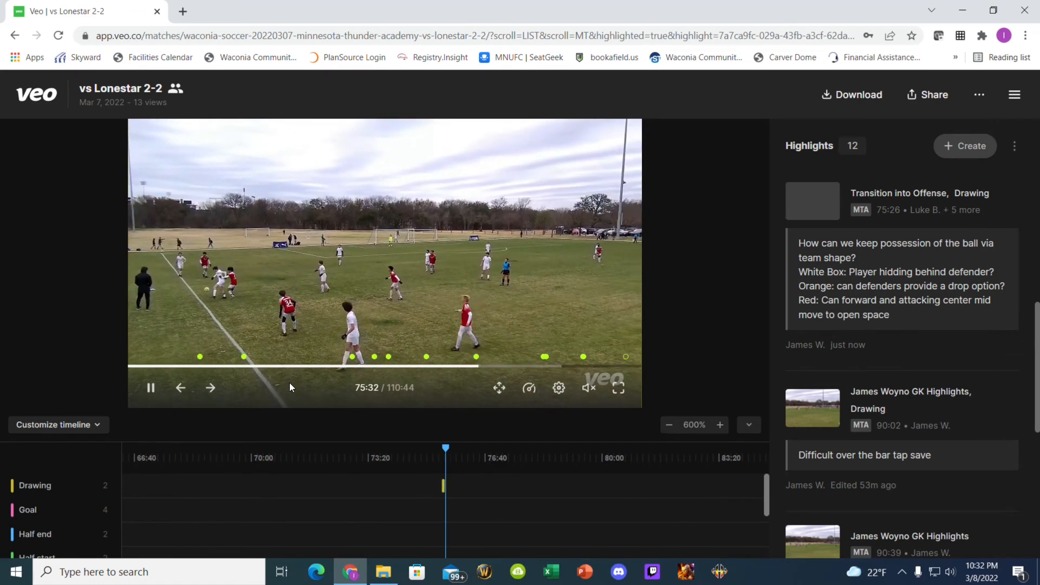
pyautogui.click(476, 358)
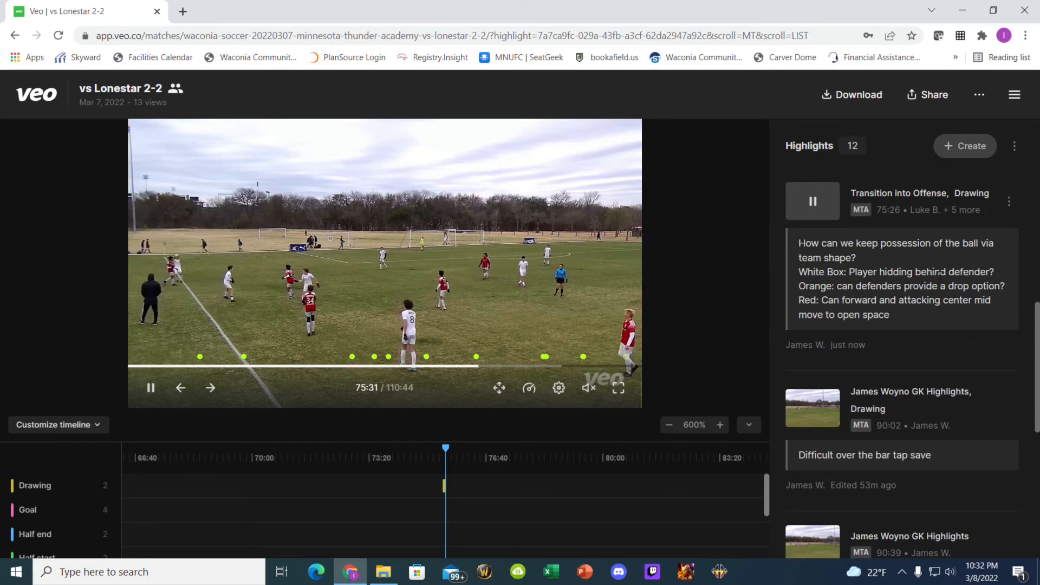
pyautogui.click(151, 389)
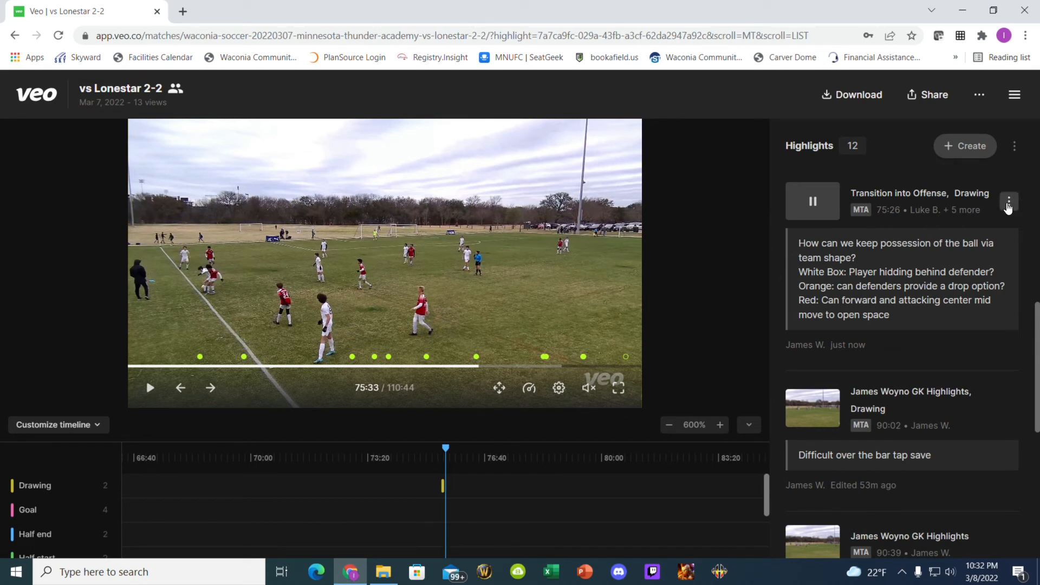
# Step: Reply to the highlight asking about taking more time on the throw and goalkeeper communicating with defenders
pyautogui.click(1008, 206)
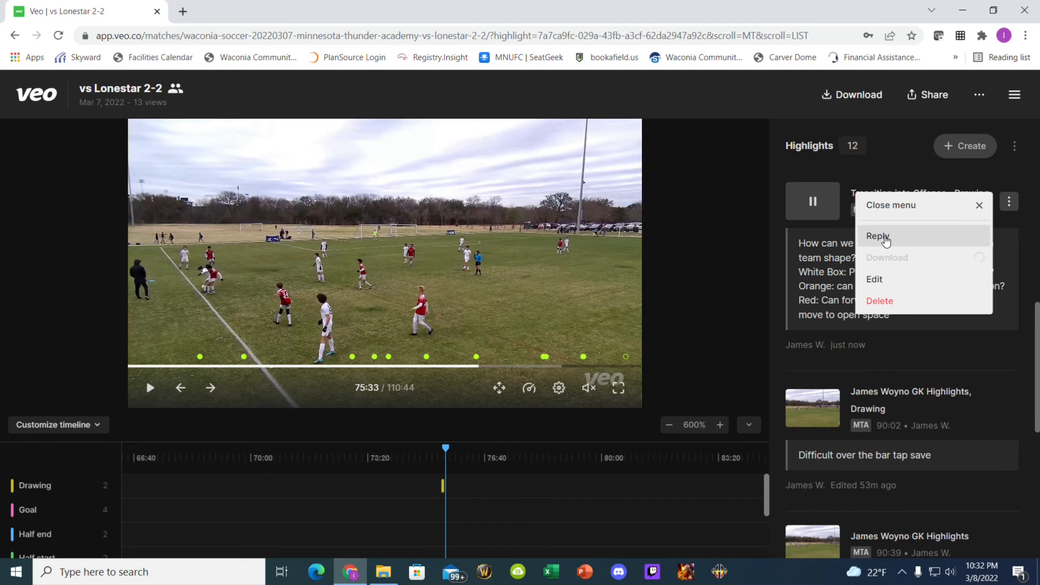
pyautogui.click(886, 241)
pyautogui.click(832, 239)
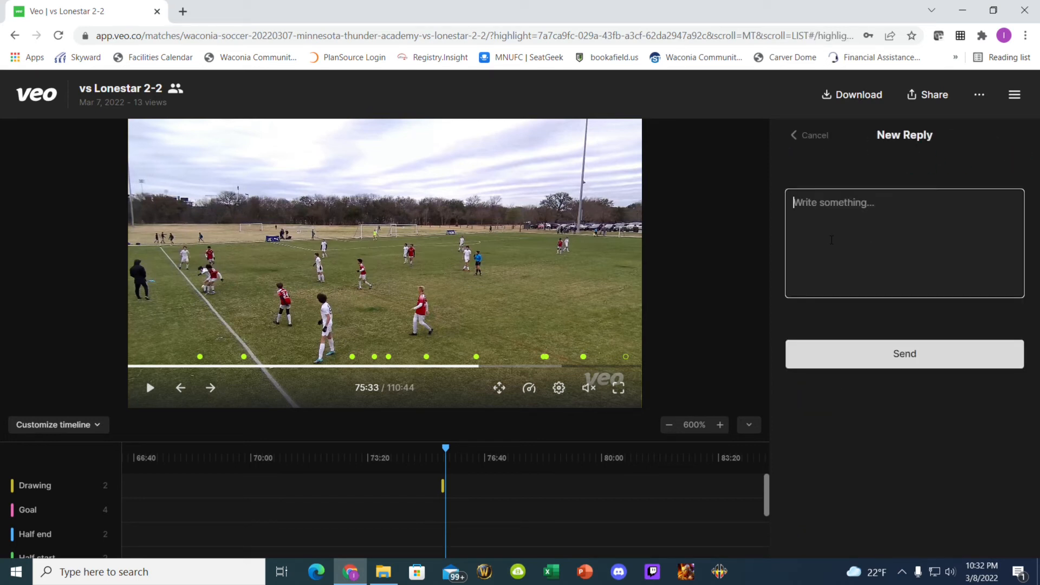
pyautogui.write('This')
pyautogui.press('BackSpace')
pyautogui.press('BackSpace')
pyautogui.write('Can we wait ')
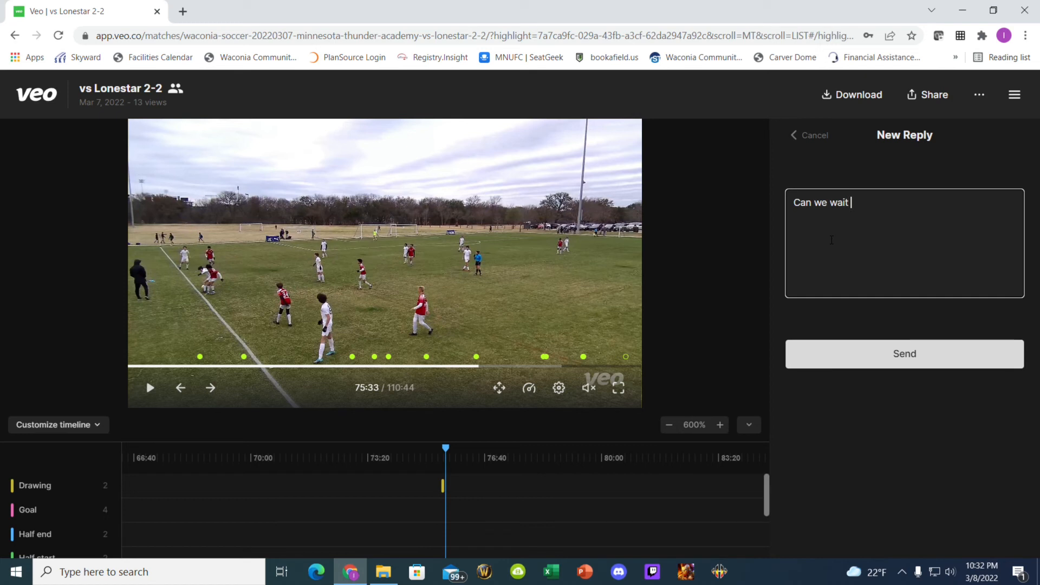
pyautogui.write('a')
pyautogui.press('BackSpace')
pyautogui.press('BackSpace')
pyautogui.press('BackSpace')
pyautogui.press('BackSpace')
pyautogui.press('BackSpace')
pyautogui.press('BackSpace')
pyautogui.press('BackSpace')
pyautogui.press('BackSpace')
pyautogui.write('take more time on the throw to get players set?  ')
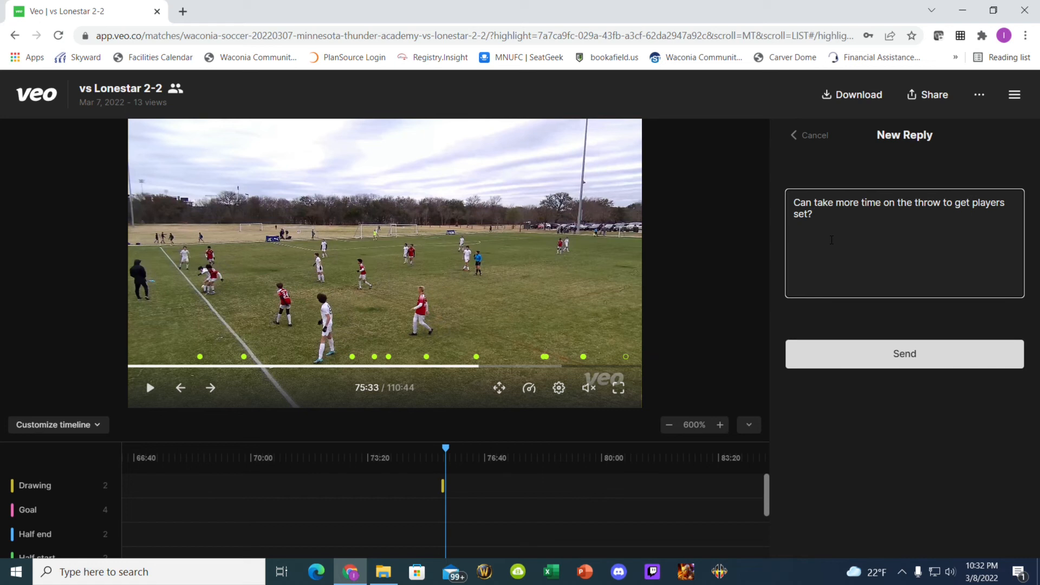
pyautogui.write('Should the goalkeeper communicate ')
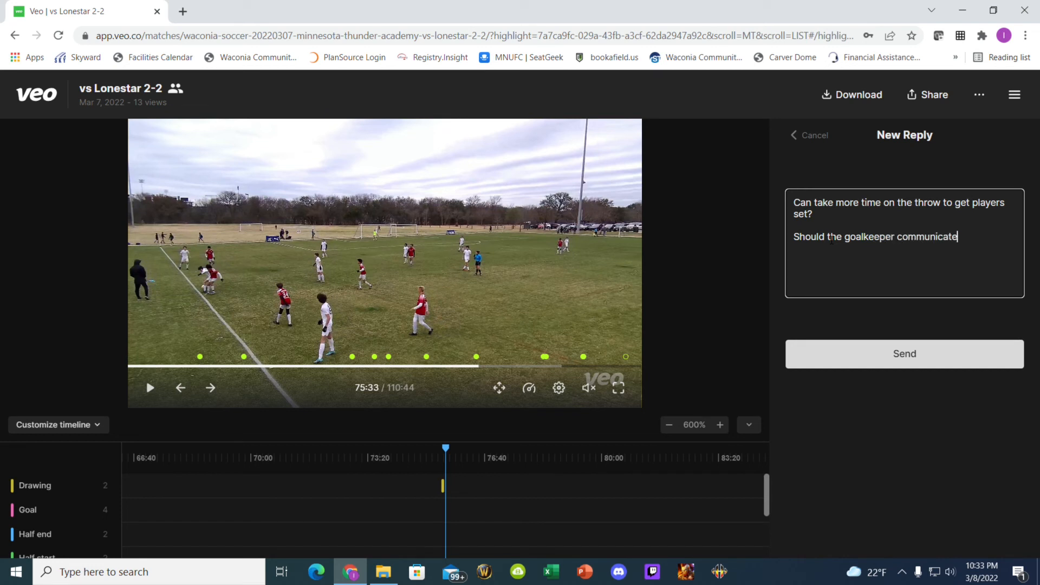
pyautogui.write('with the defenders?')
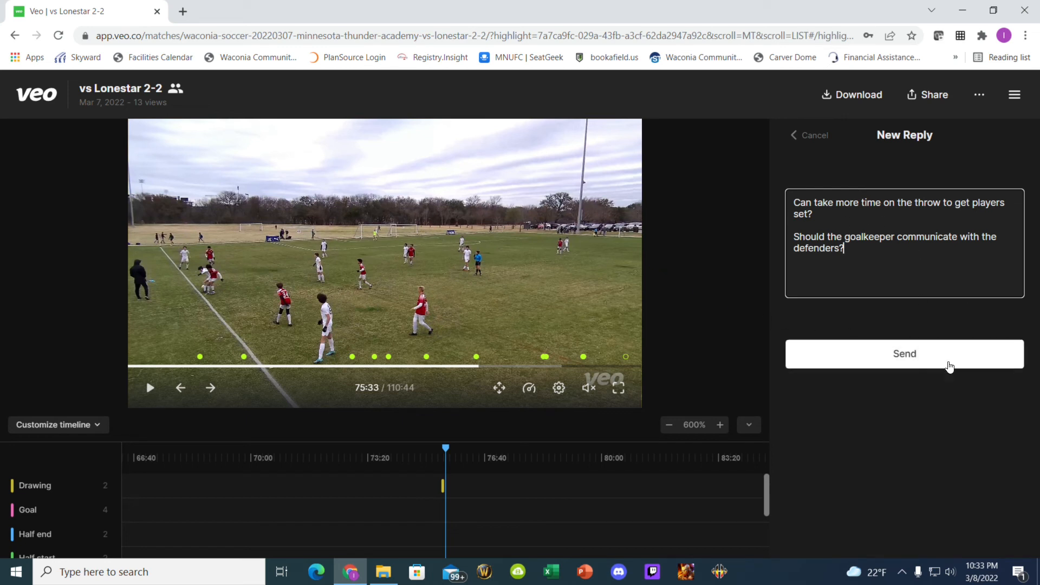
pyautogui.click(902, 356)
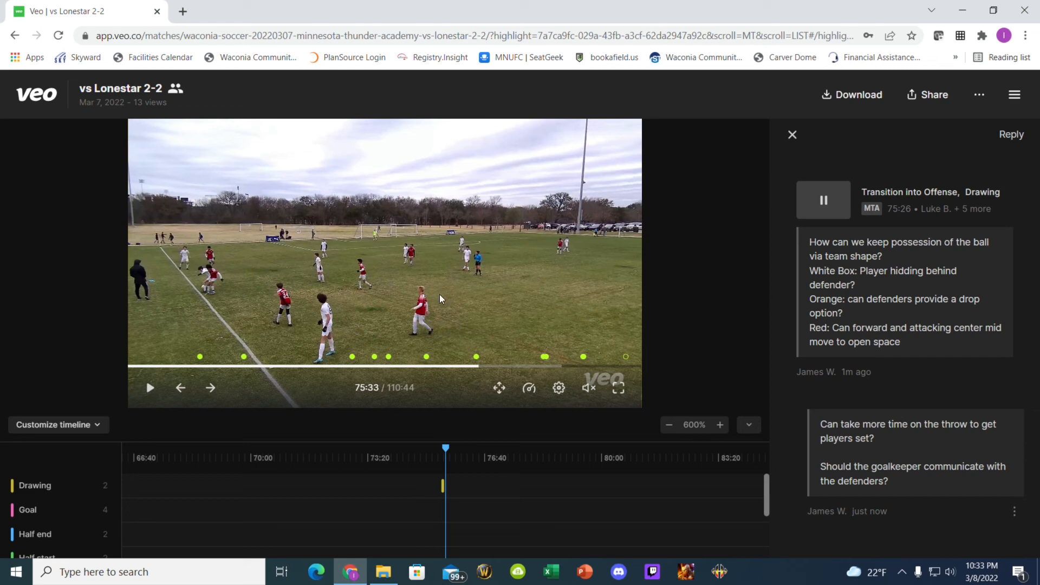
# Step: Play the video to 75:43, pause, and close the reply thread back to the highlights list
pyautogui.click(150, 389)
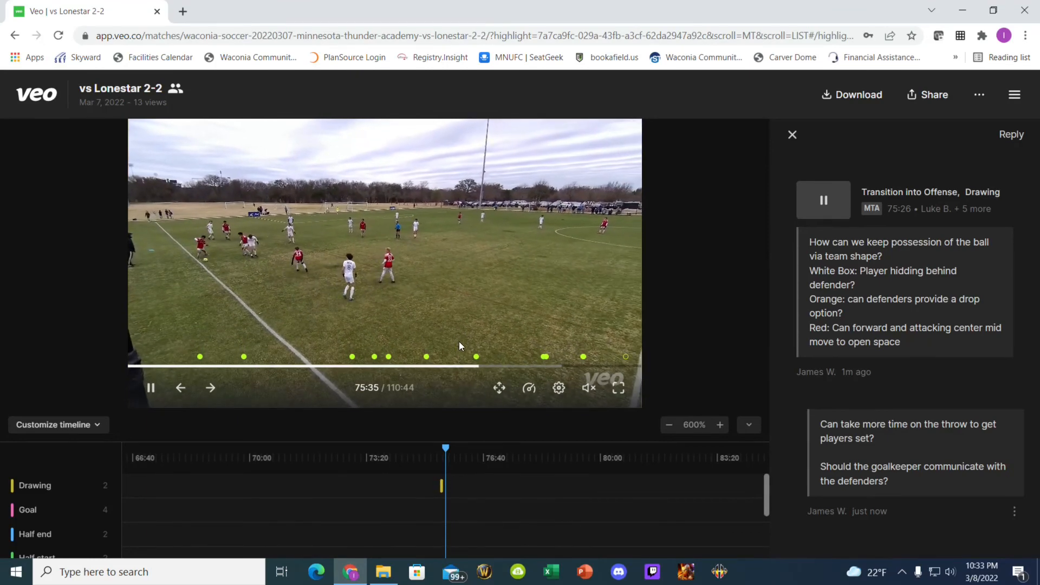
pyautogui.click(151, 390)
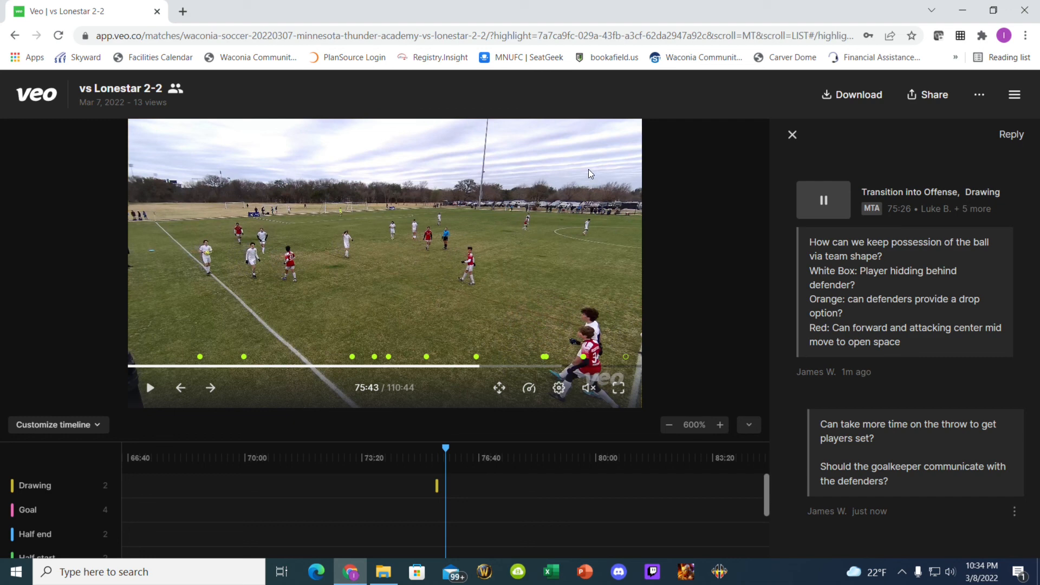
pyautogui.click(793, 136)
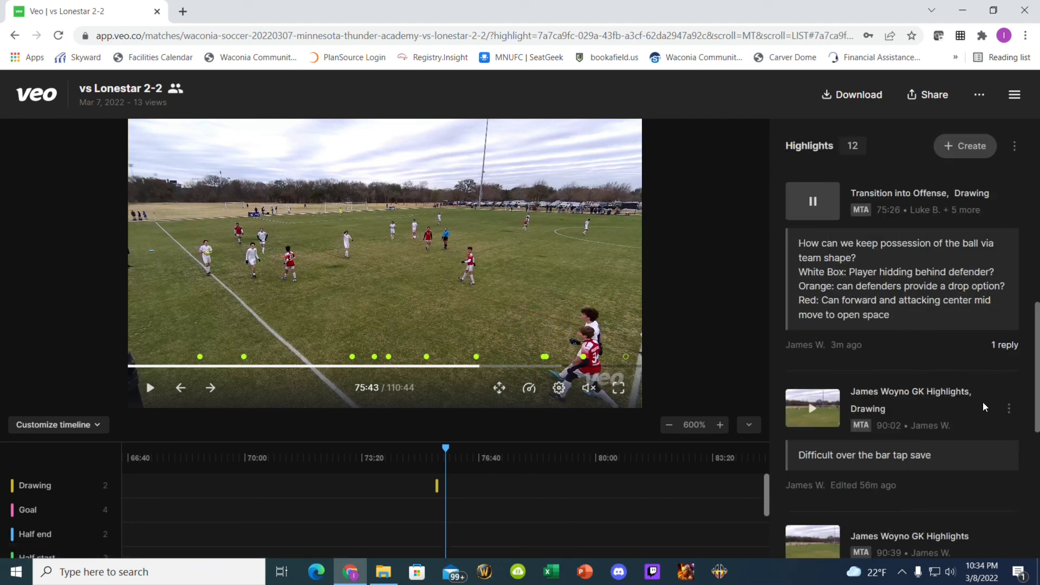
pyautogui.click(1008, 411)
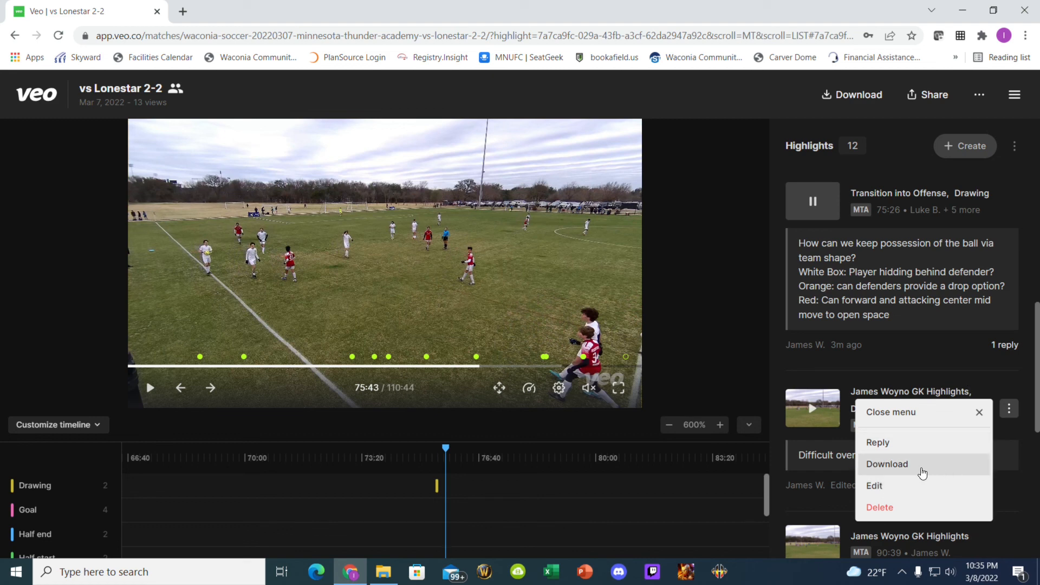
pyautogui.click(979, 412)
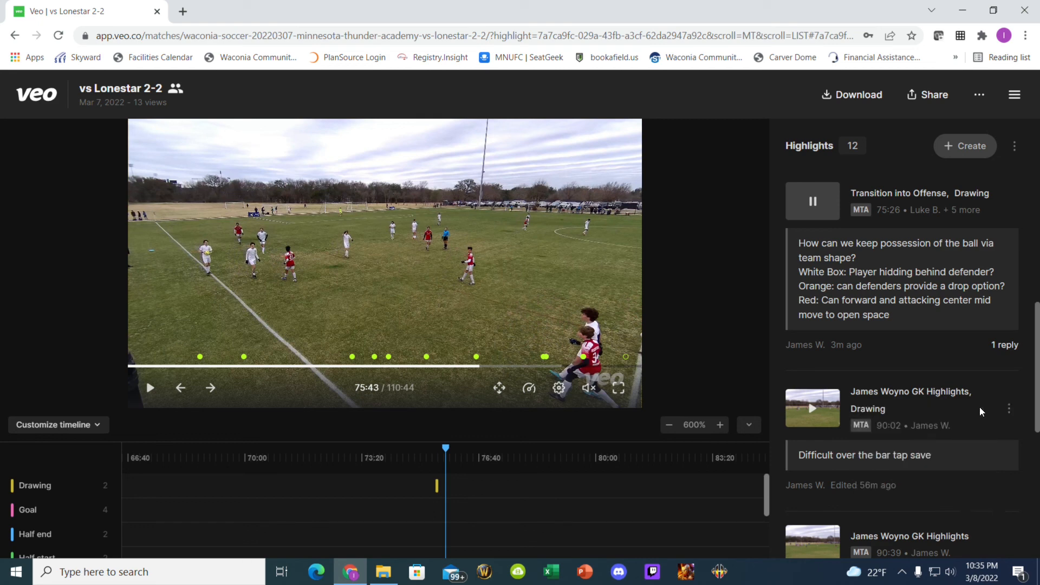